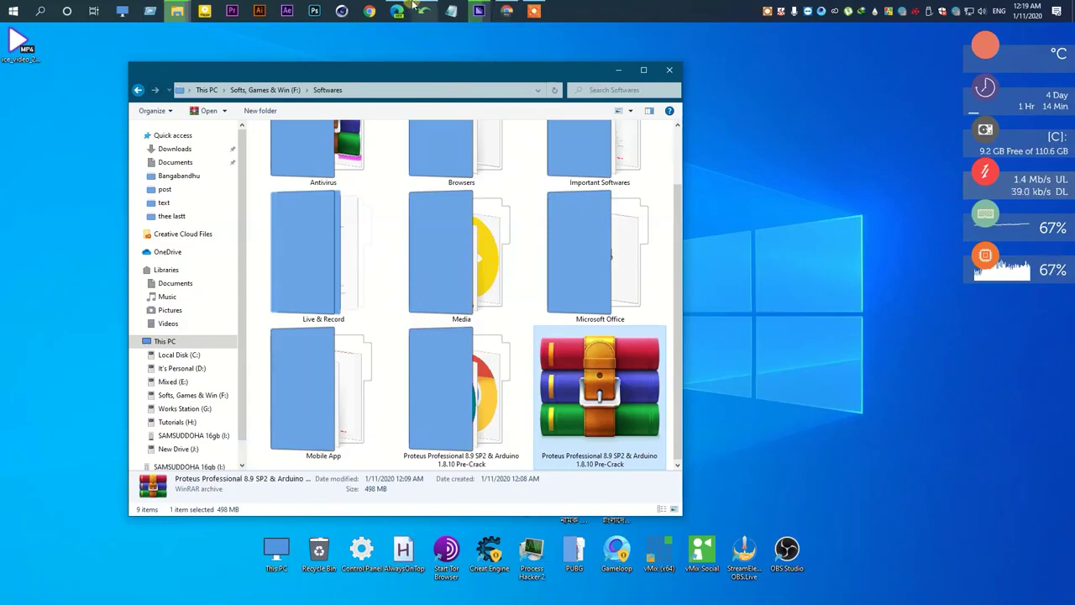
Start downloading the Proteus Professional 8.9 SP2 & Arduino 1.8.10 archive from Zippyshare, and close the browser without waiting for it.
left_click(396, 11)
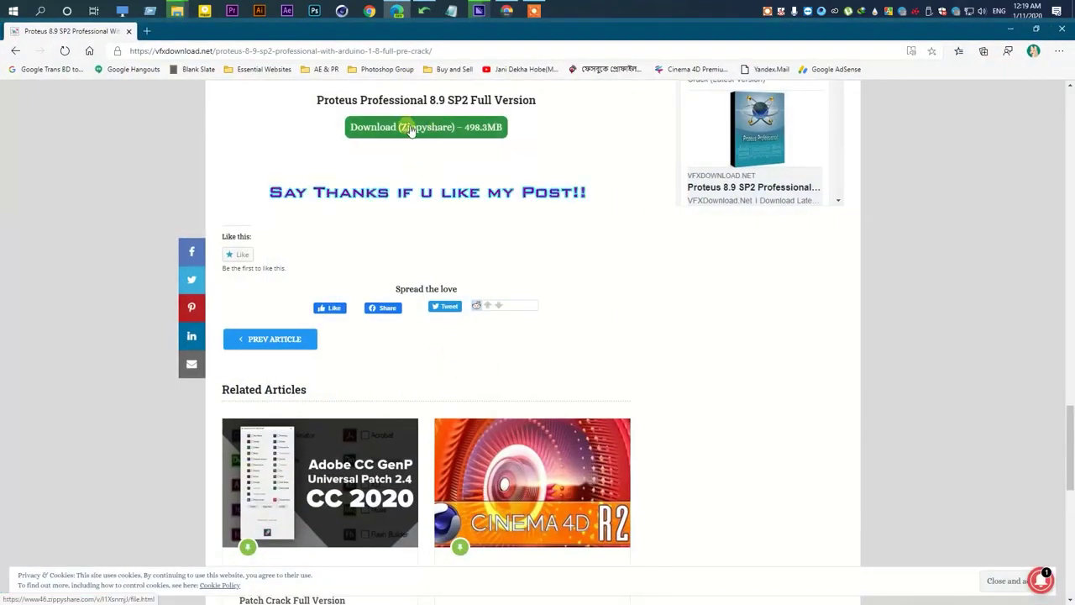
left_click(365, 127)
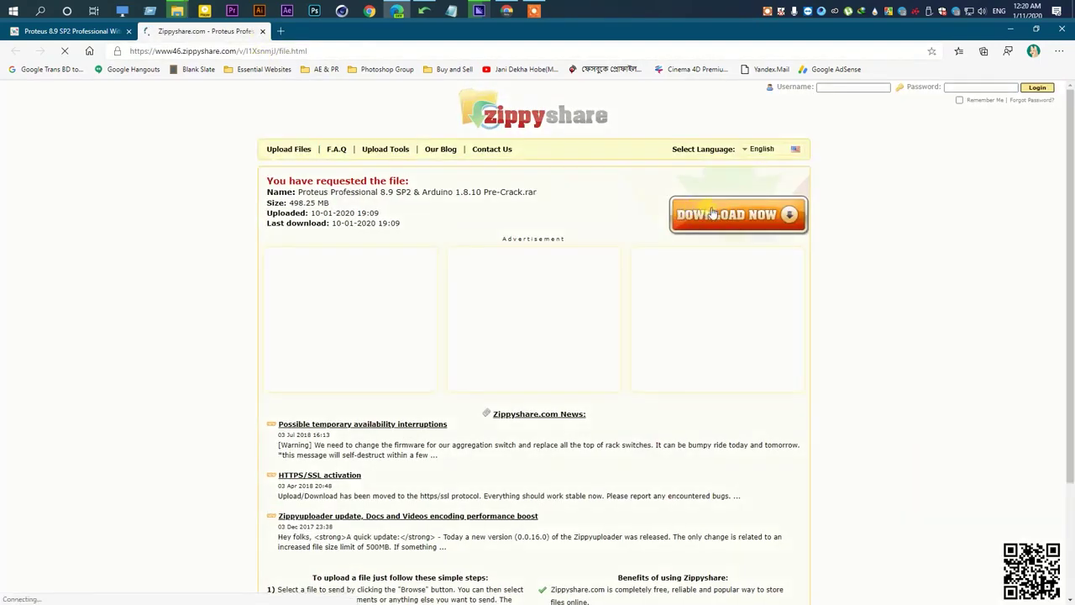
left_click(685, 213)
left_click(397, 31)
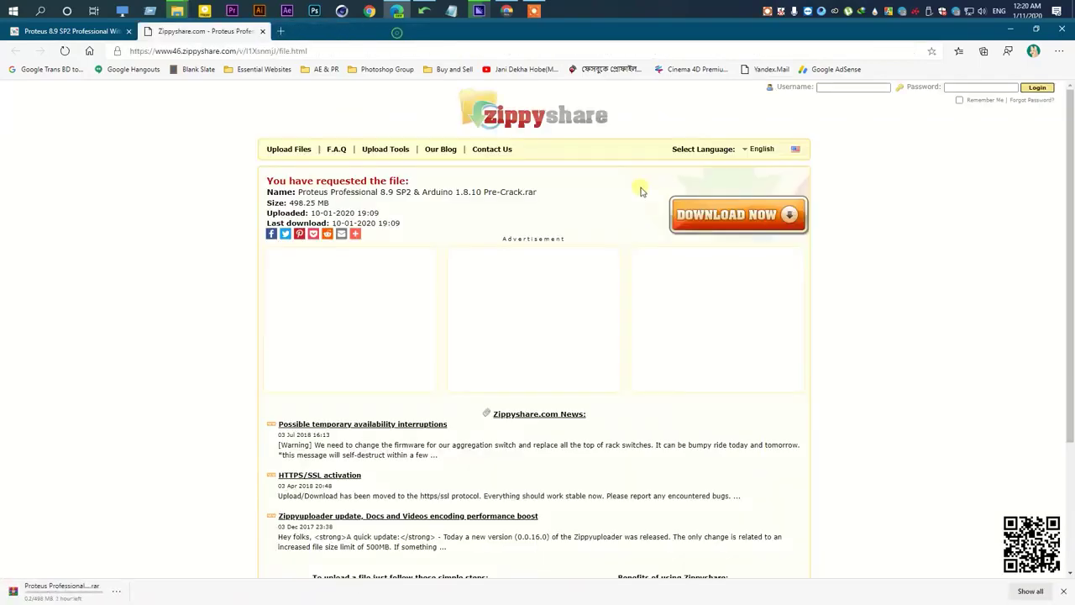
left_click(701, 220)
left_click(396, 32)
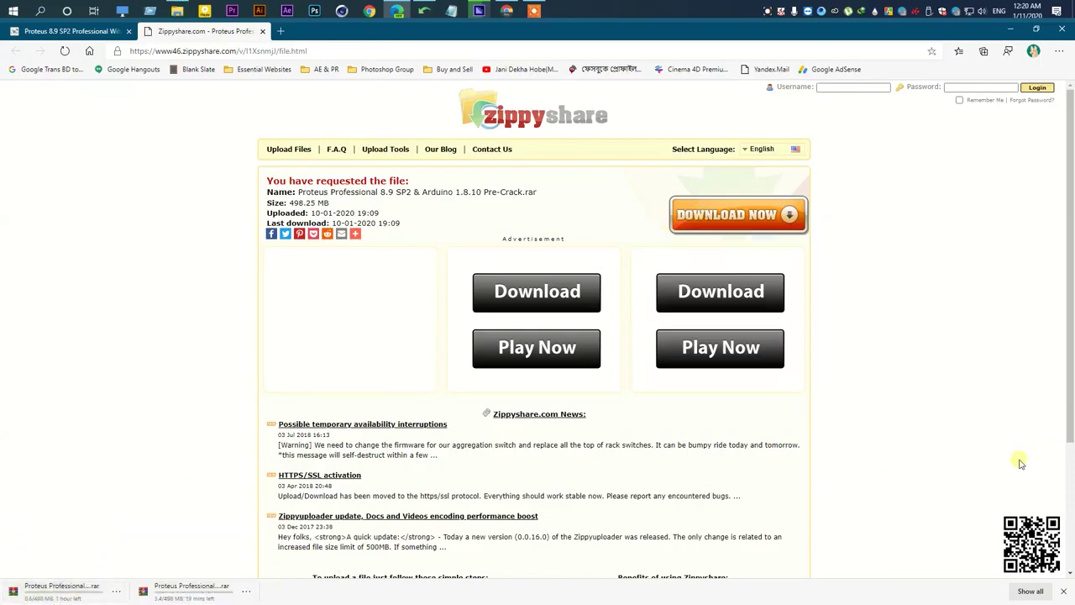
left_click(1060, 30)
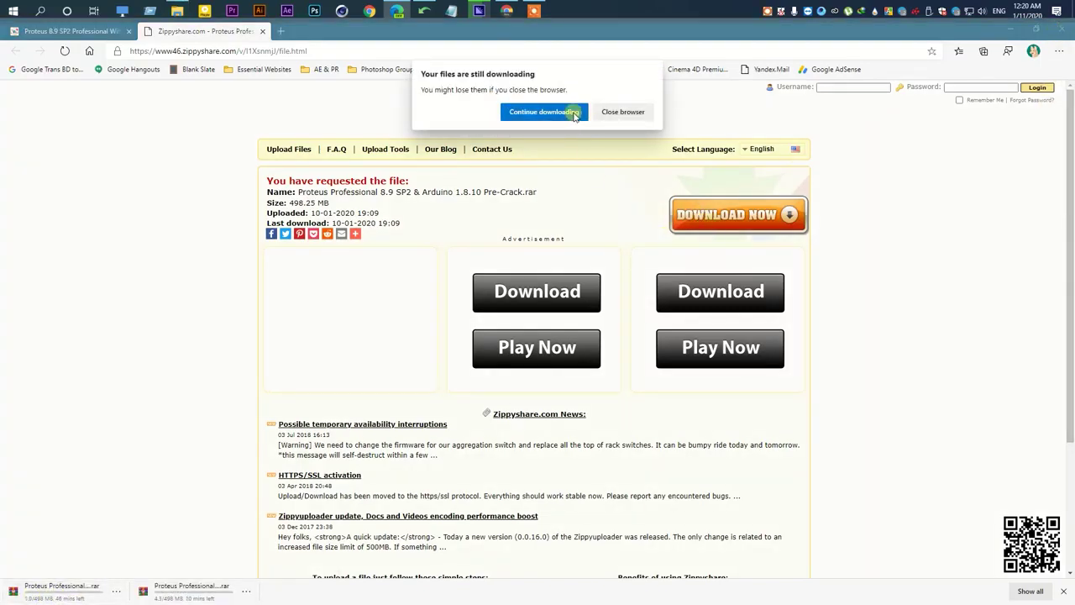
left_click(607, 112)
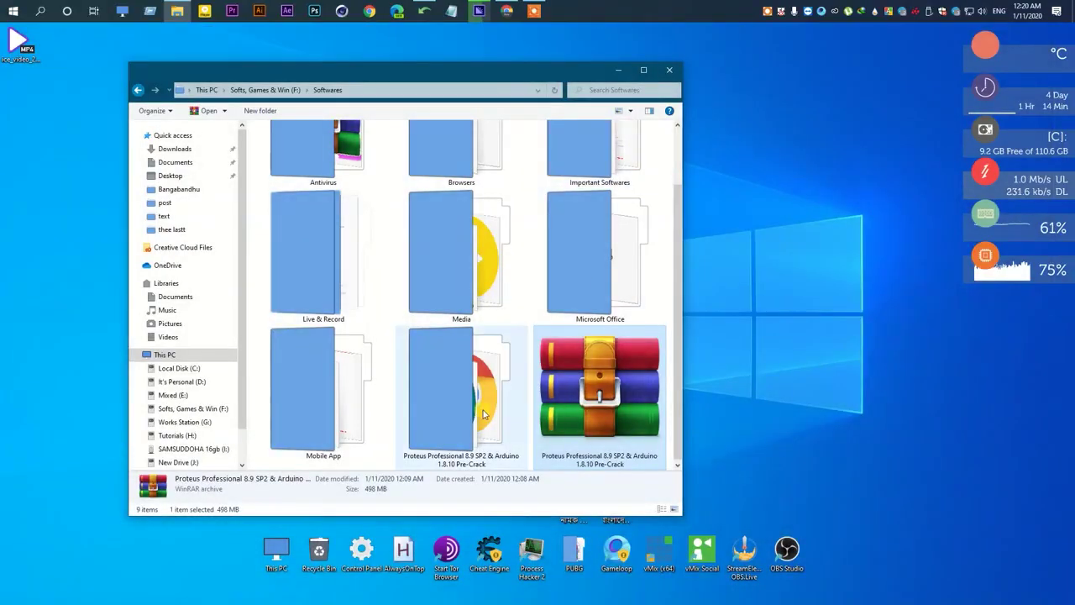
Open the extracted Proteus Professional 8.9 SP2 & Arduino 1.8.10 Pre-Crack folder and its Proteus Professional 8.9 SP2 subfolder.
right_click(587, 407)
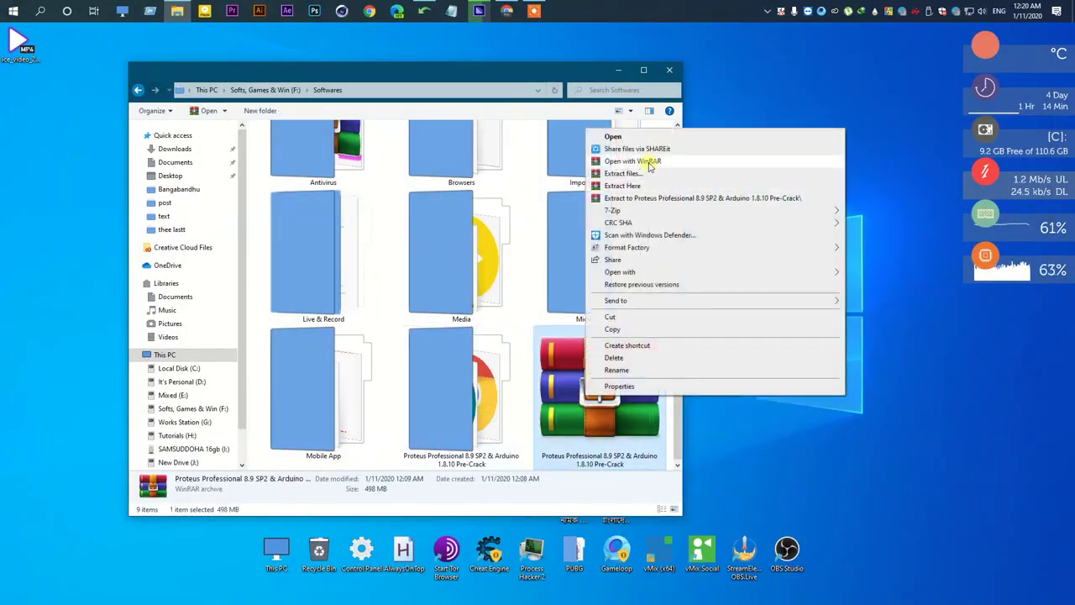
left_click(453, 407)
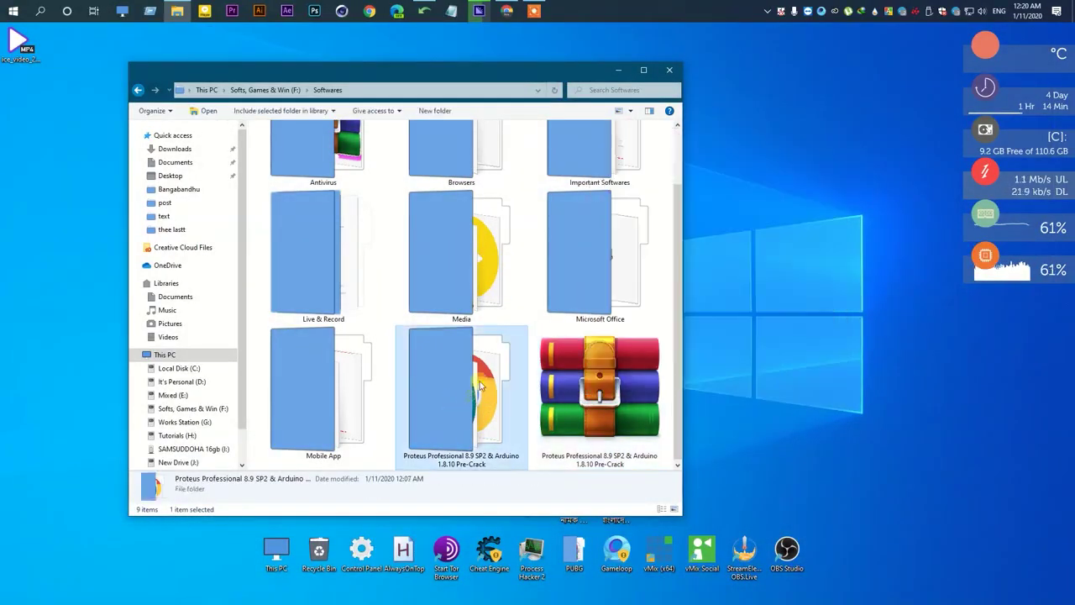
double_click(481, 382)
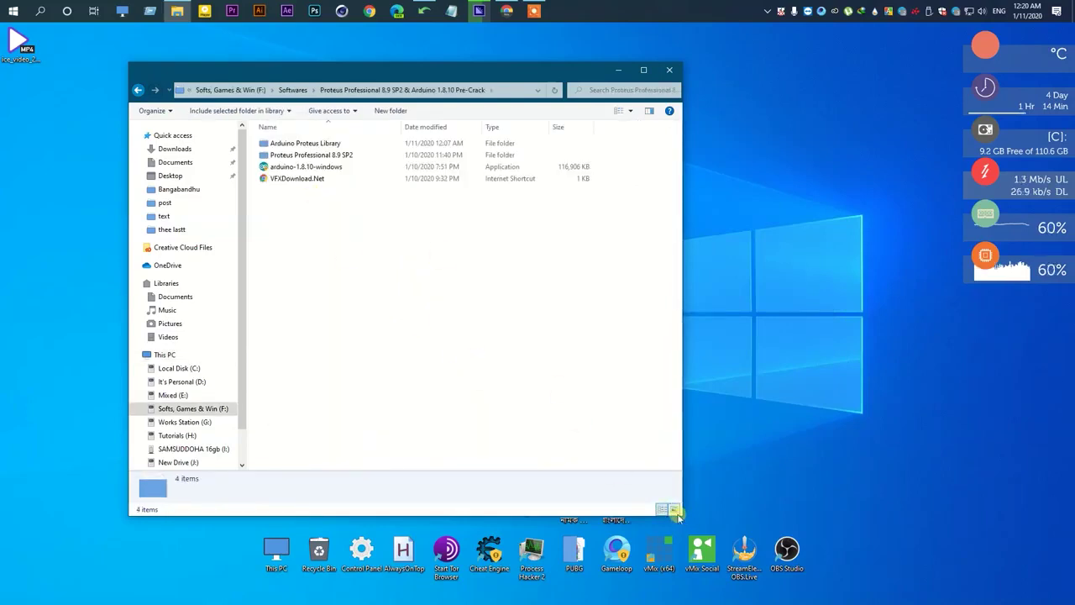
left_click(674, 509)
left_click_drag(550, 252, 311, 217)
left_click(311, 217)
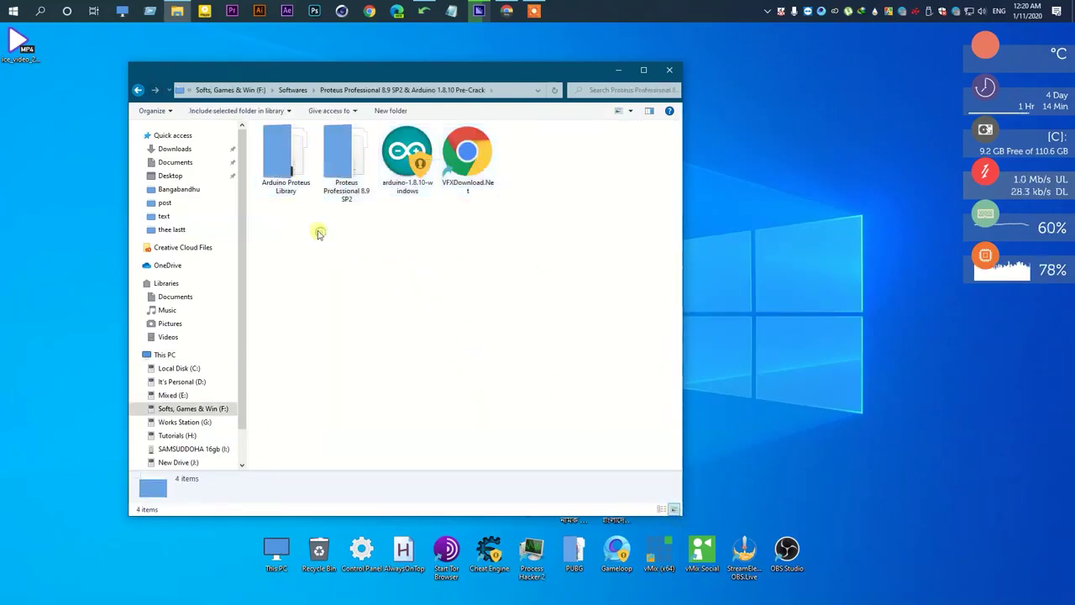
double_click(331, 154)
Read the readme text file beside the Proteus installer and close it.
left_click(295, 144)
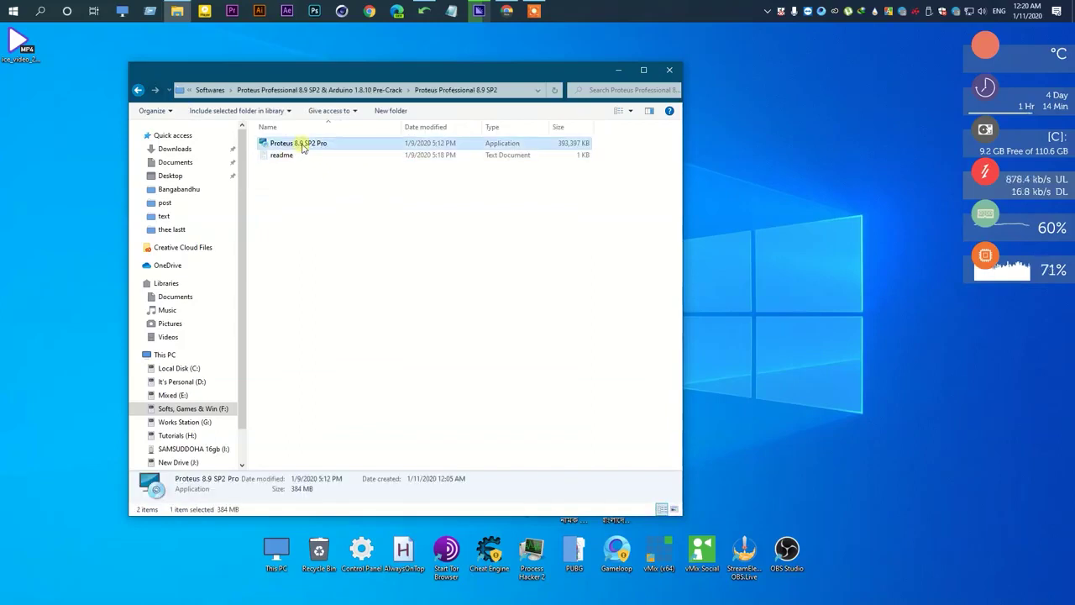
right_click(301, 146)
double_click(282, 155)
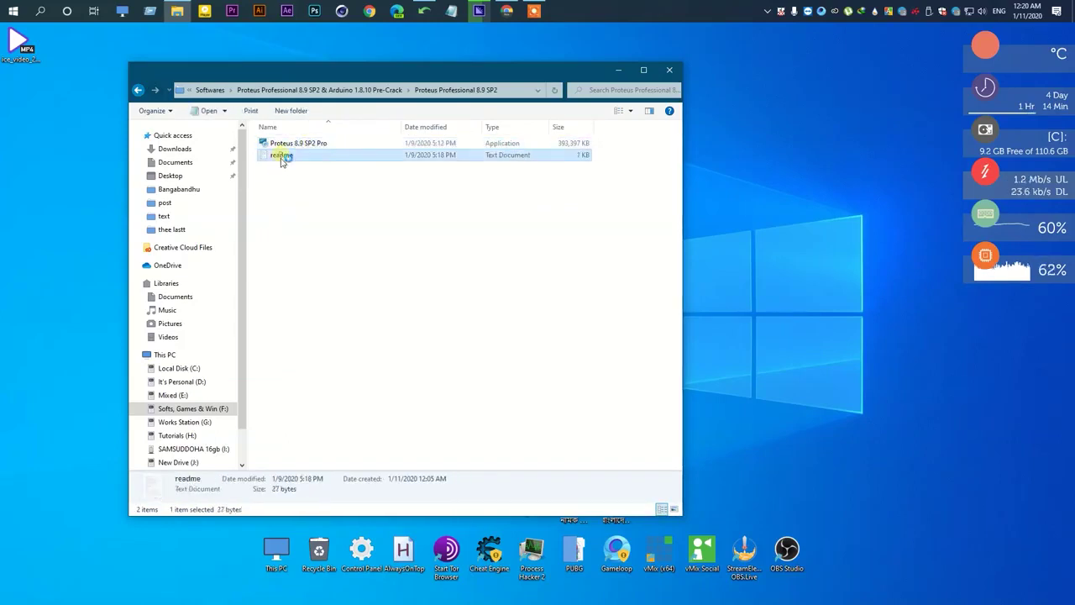
key("ctrl+a")
left_click(407, 152)
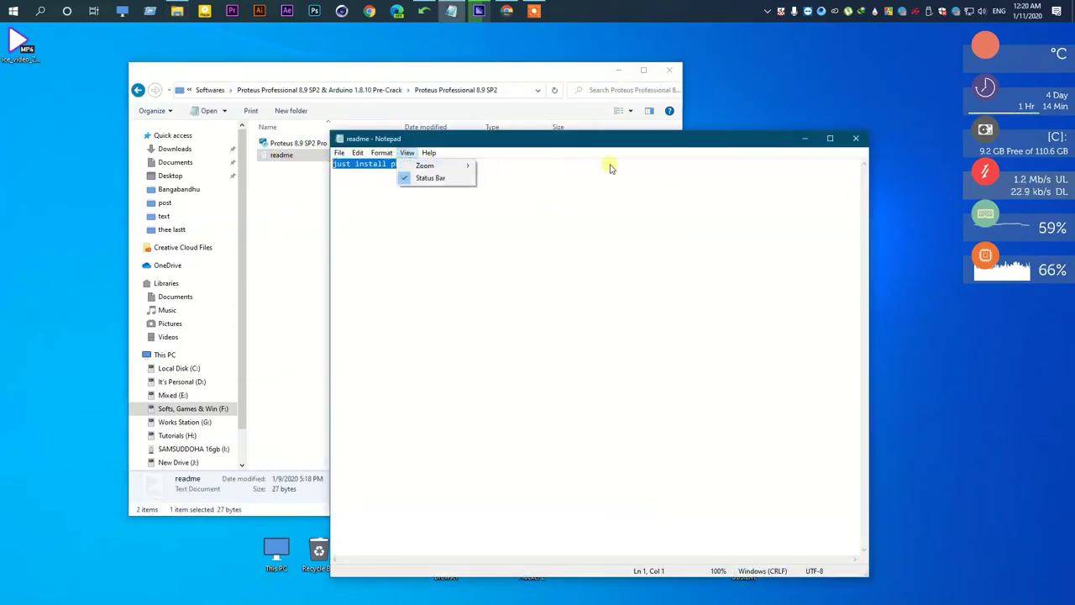
left_click(853, 139)
left_click(853, 139)
Run the Proteus 8.9 SP2 Pro installer as administrator and complete the setup with the default Start Menu folder Proteus 8 Professional.
right_click(358, 136)
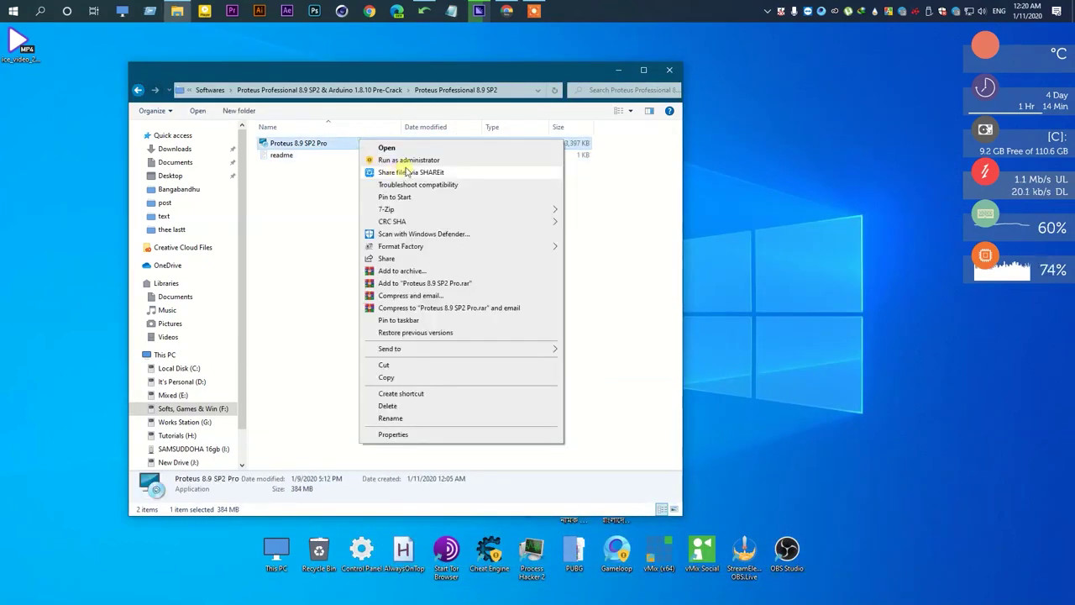
left_click(405, 172)
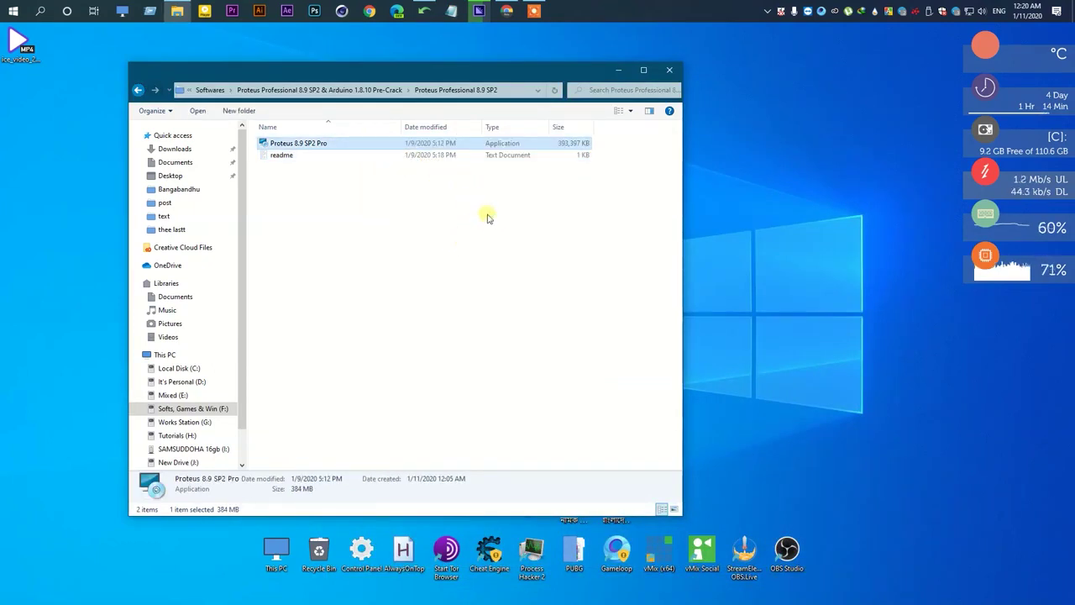
left_click(600, 408)
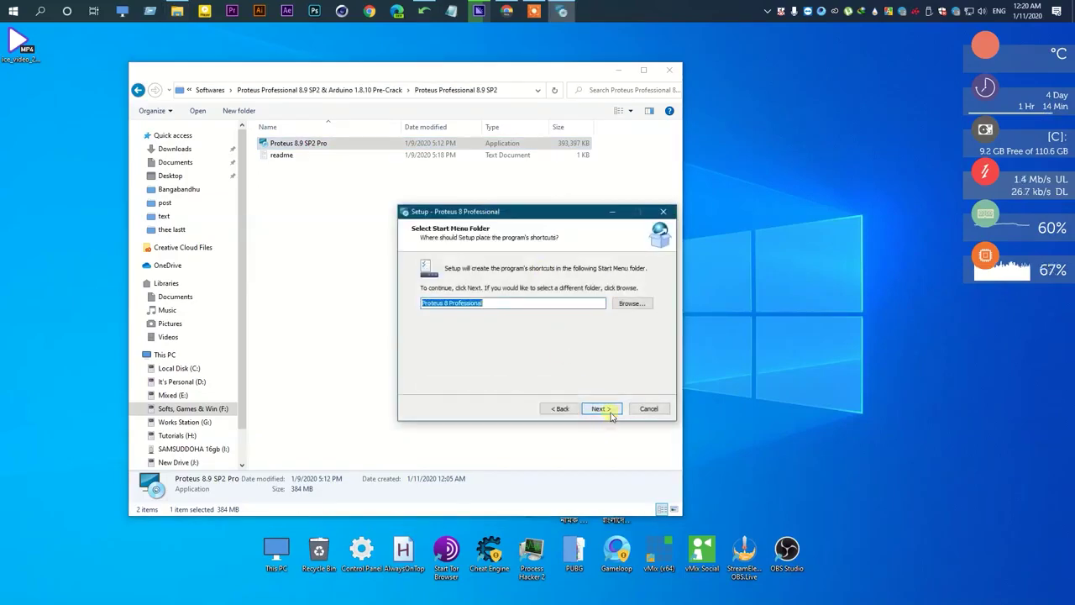
left_click(611, 414)
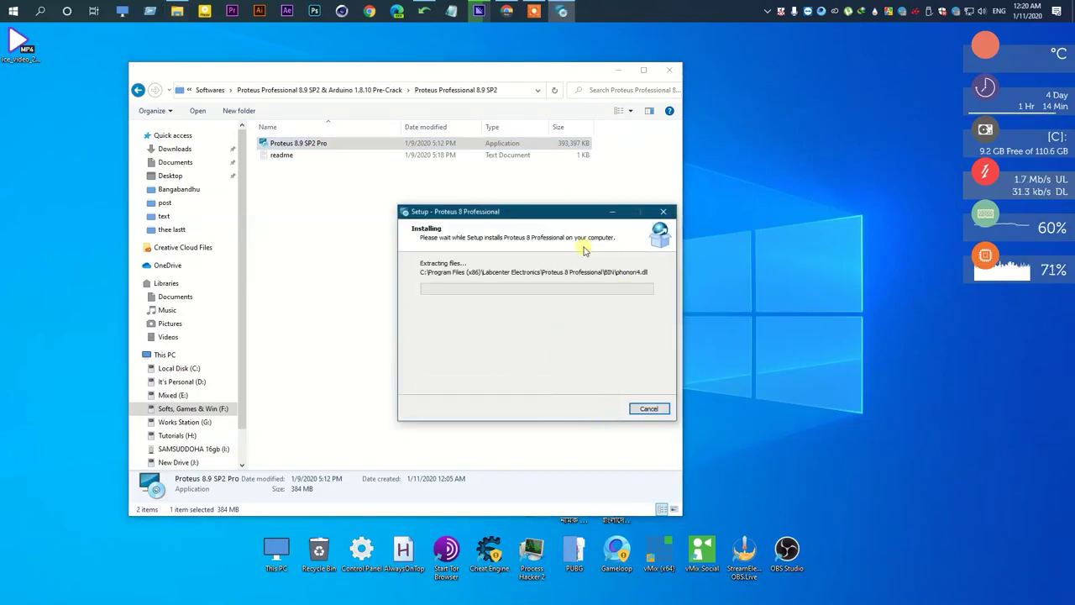
left_click_drag(570, 217, 546, 204)
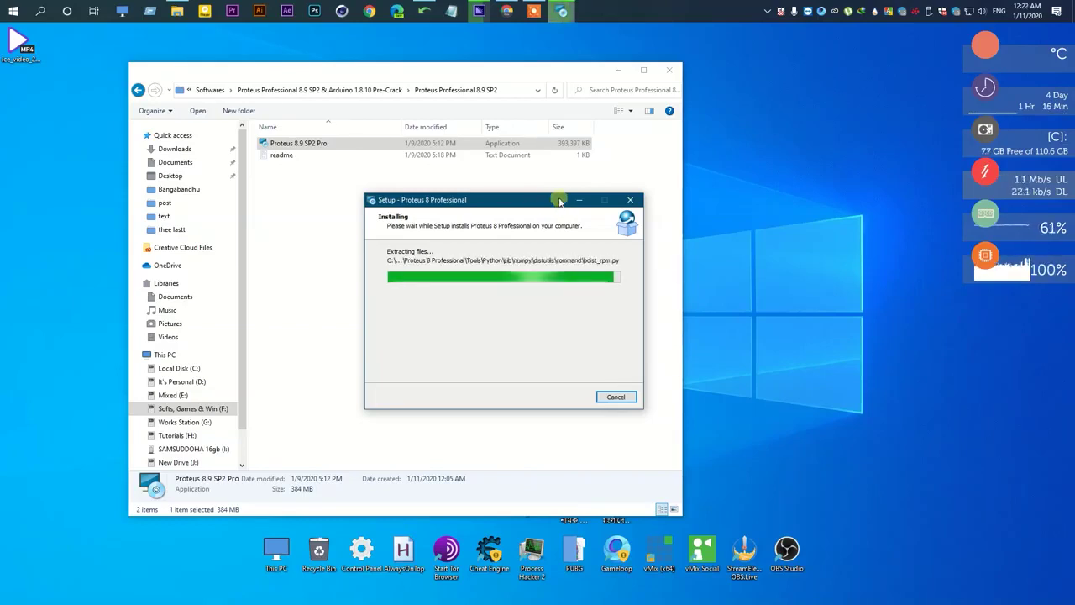
left_click(561, 398)
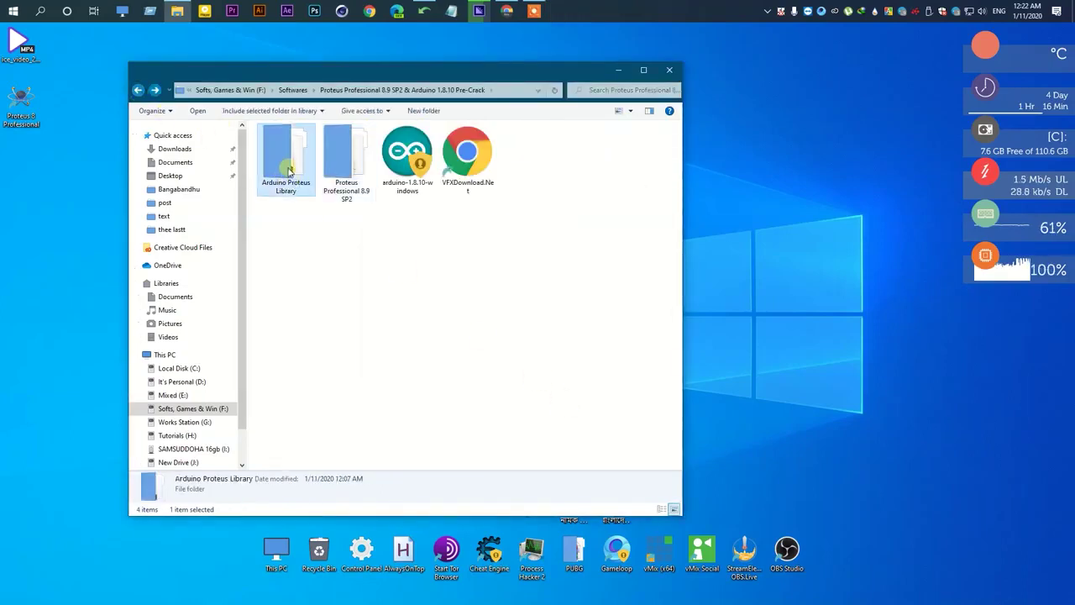
Copy the ARDUINO2 IDX file and ARDUINO2.LIB from the Arduino Proteus Library folder.
double_click(304, 190)
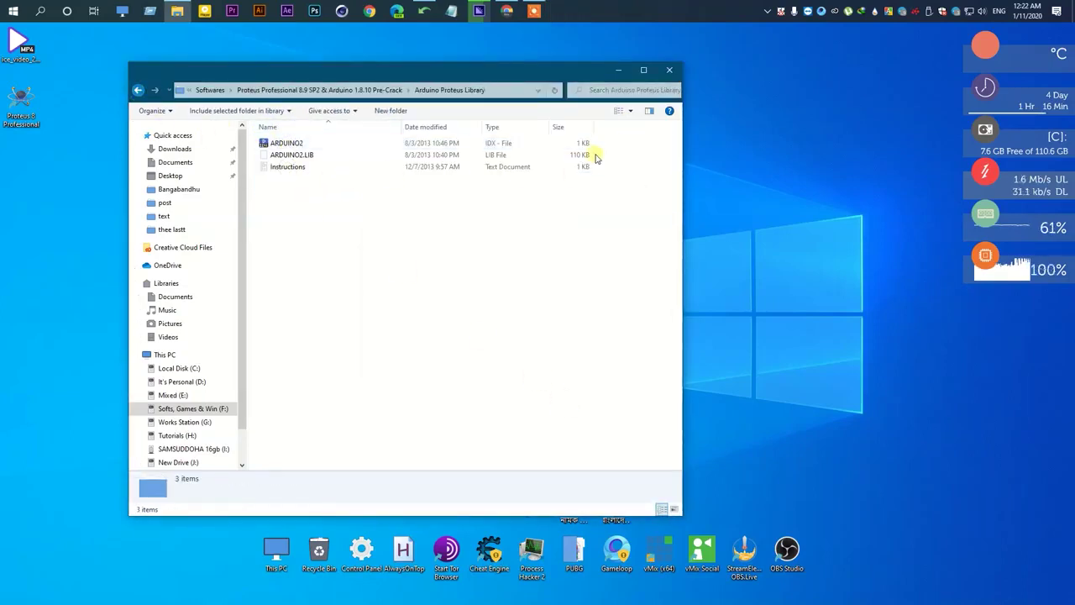
left_click_drag(606, 132, 554, 155)
right_click(552, 155)
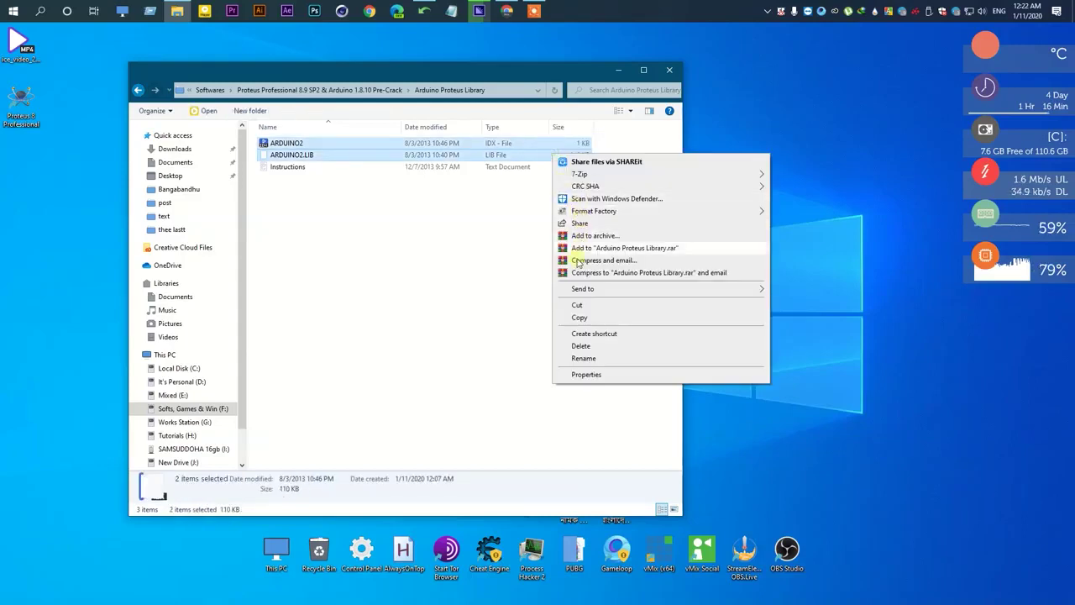
left_click(580, 318)
Read the Instructions text file for the Proteus 7 and 8 library paths and close it.
double_click(344, 169)
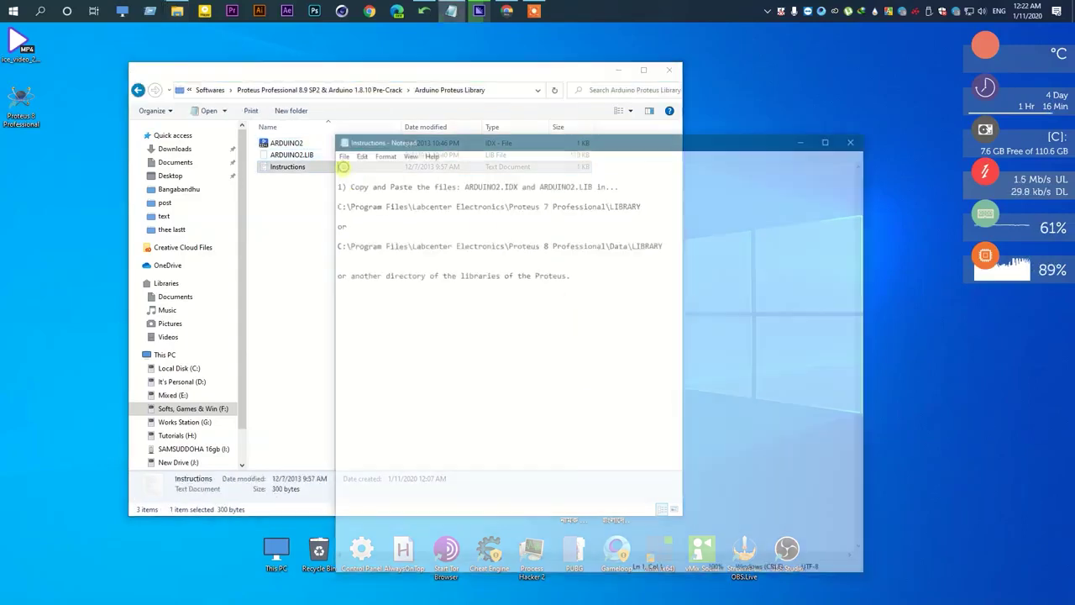
left_click_drag(656, 209, 329, 207)
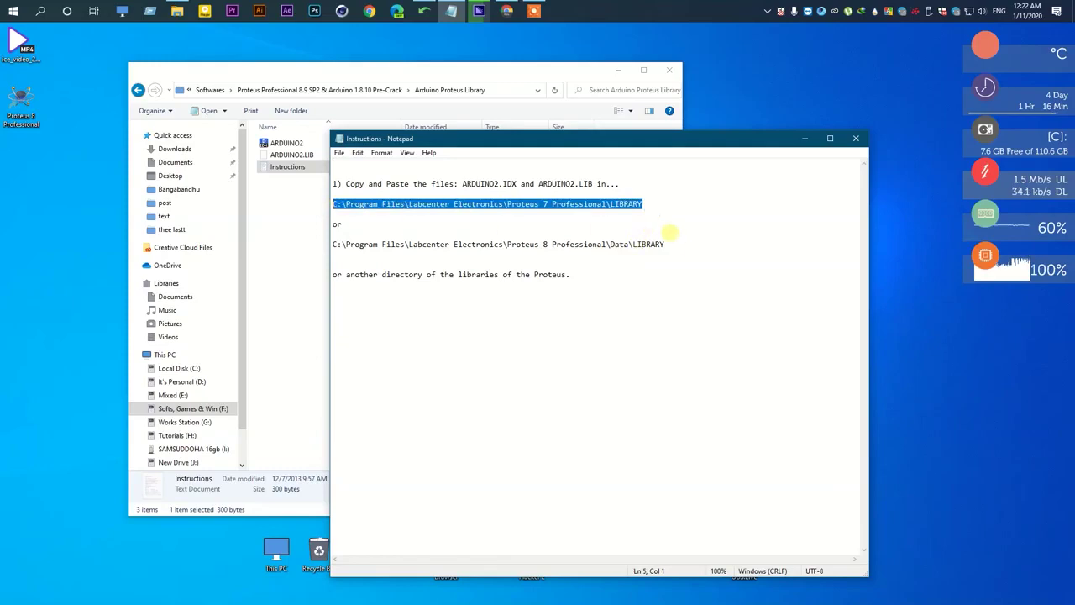
left_click_drag(454, 243, 679, 244)
left_click(624, 250)
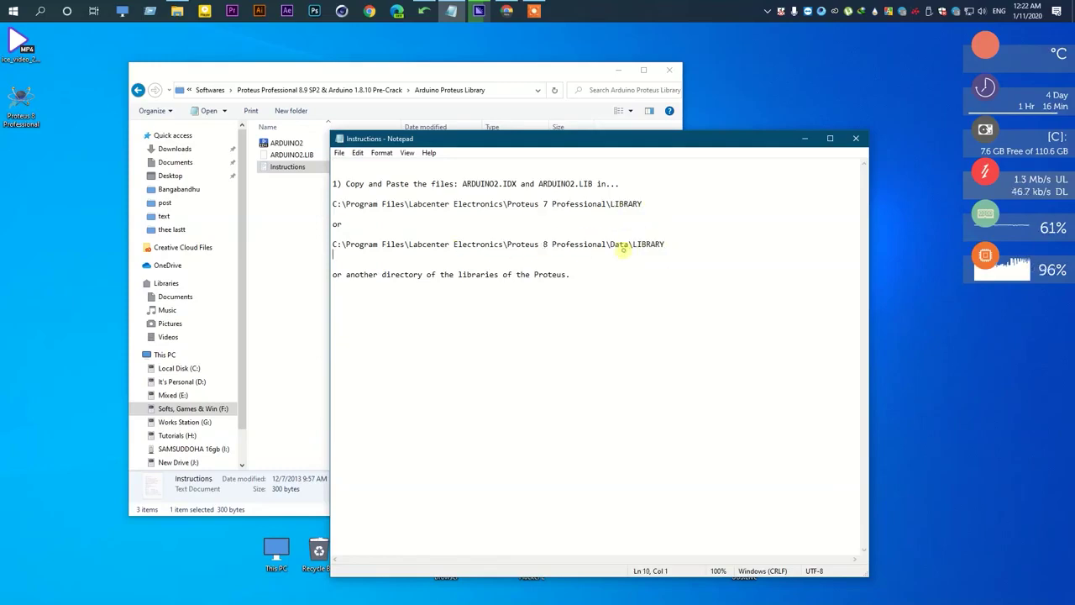
left_click(857, 140)
Open a new file window, maximize it, and go to C:\Program Files (x86)\Labcenter Electronics.
key("super+e")
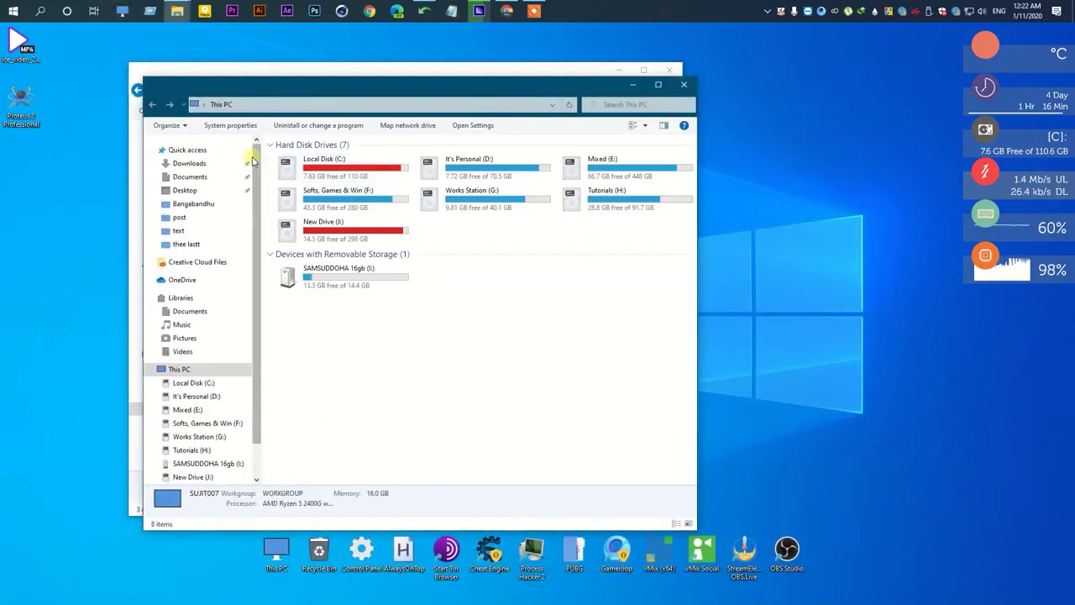
double_click(328, 166)
left_click(658, 84)
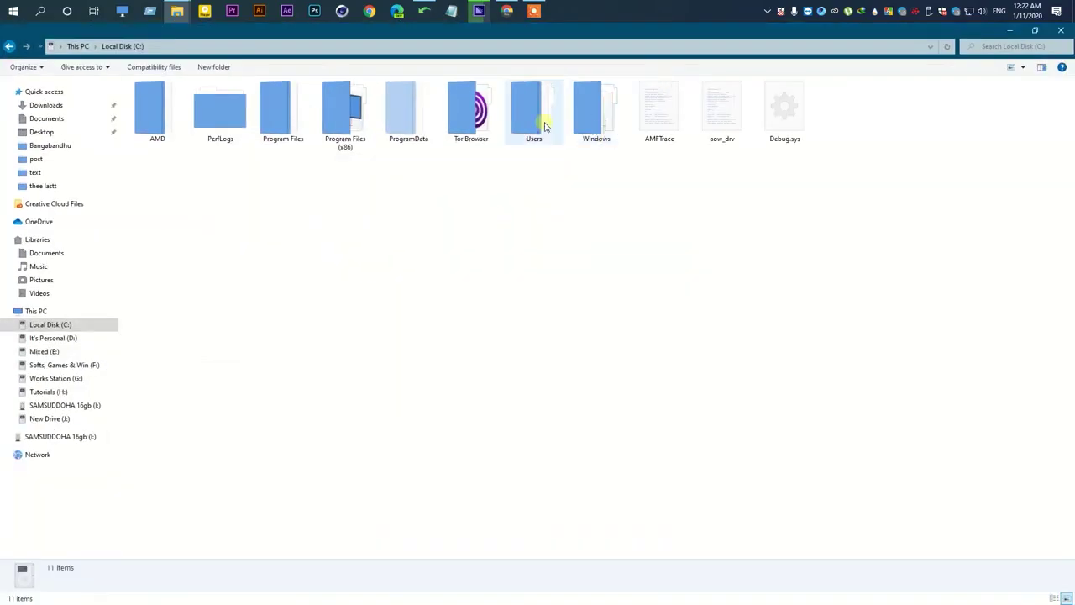
left_click(544, 126)
left_click(396, 114)
left_click(338, 126)
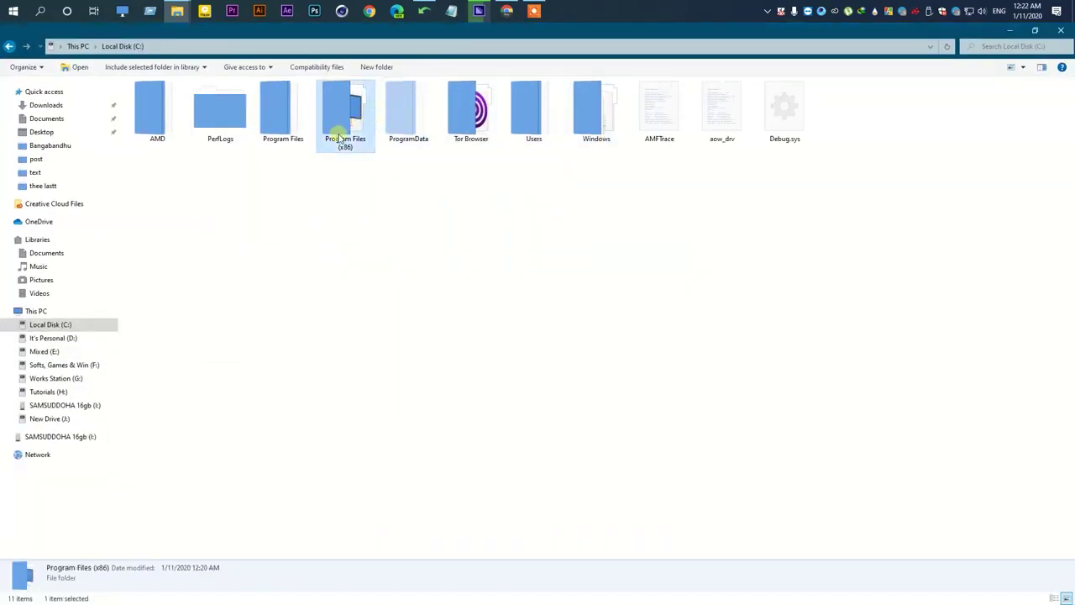
double_click(338, 127)
scroll(173, 281, "down", 2)
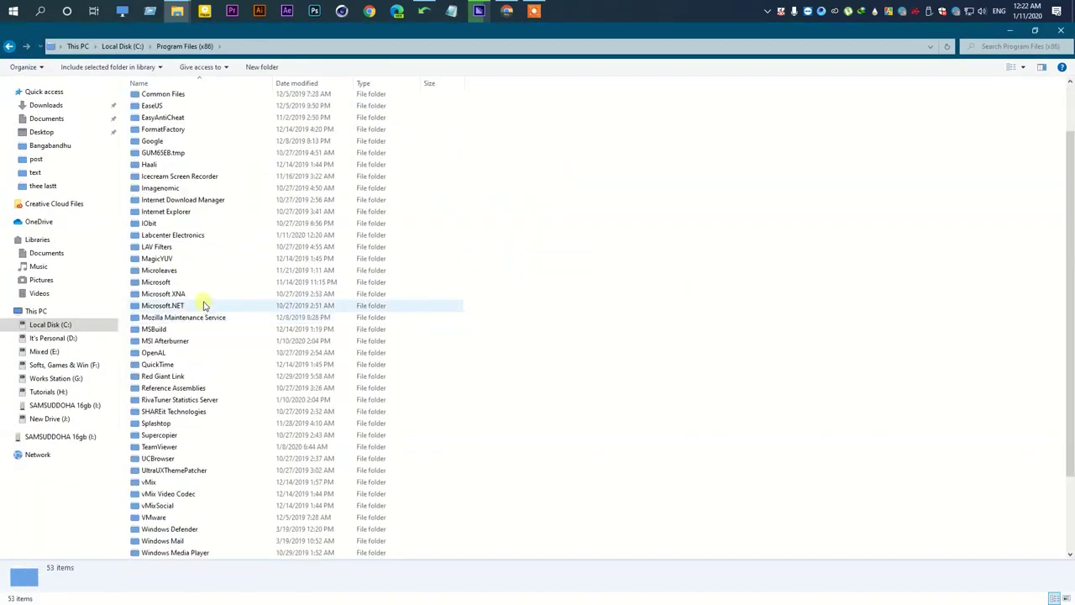
left_click(181, 239)
double_click(181, 238)
Allow the Users group Full control over the Proteus 8 Professional folder in its security permissions.
left_click(165, 103)
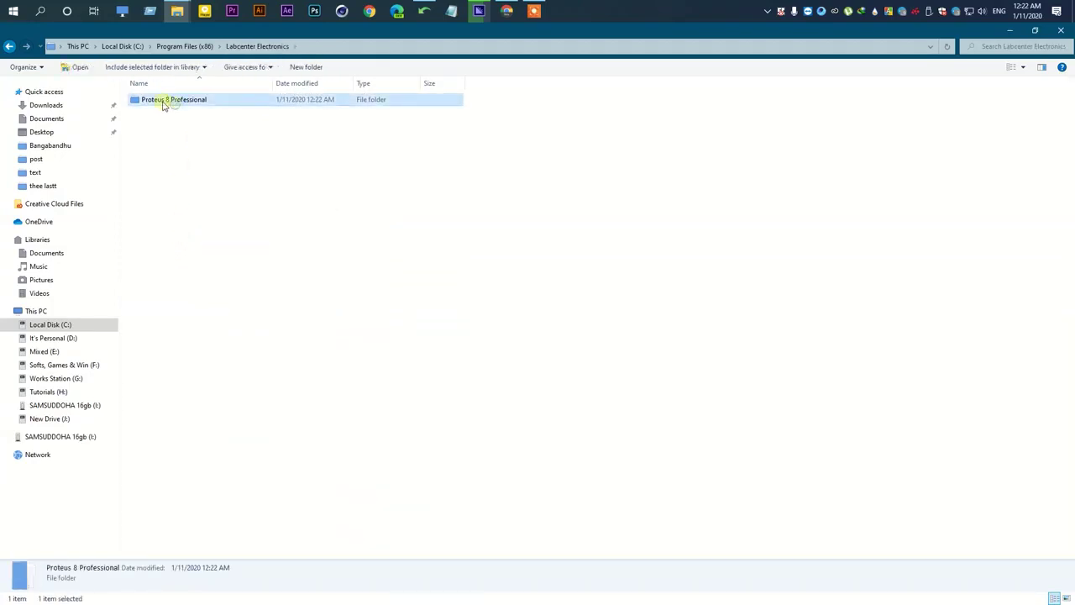
right_click(167, 100)
left_click(192, 435)
left_click(243, 126)
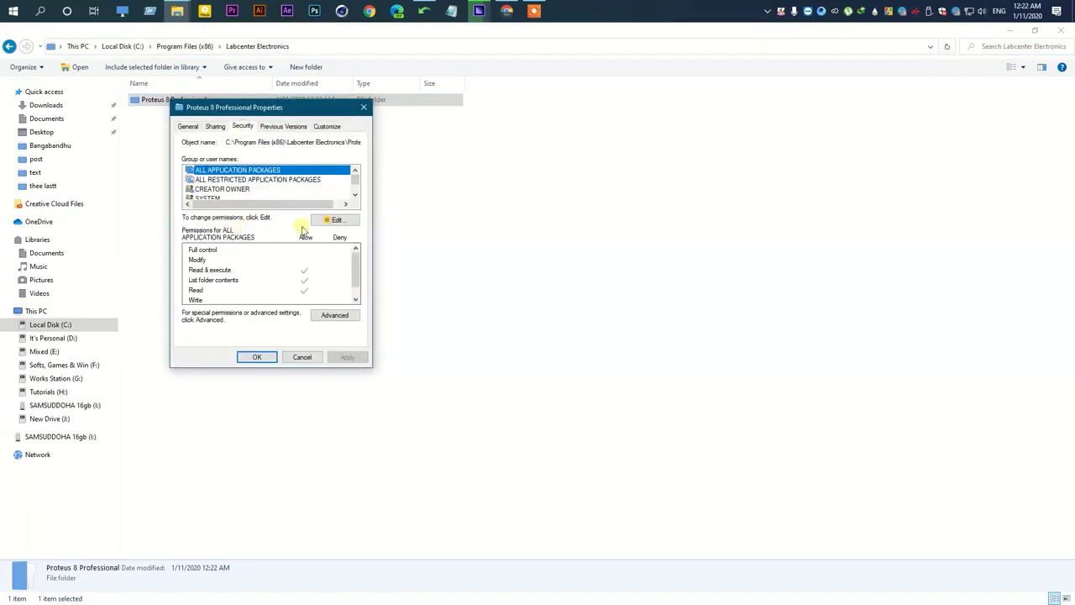
left_click(333, 220)
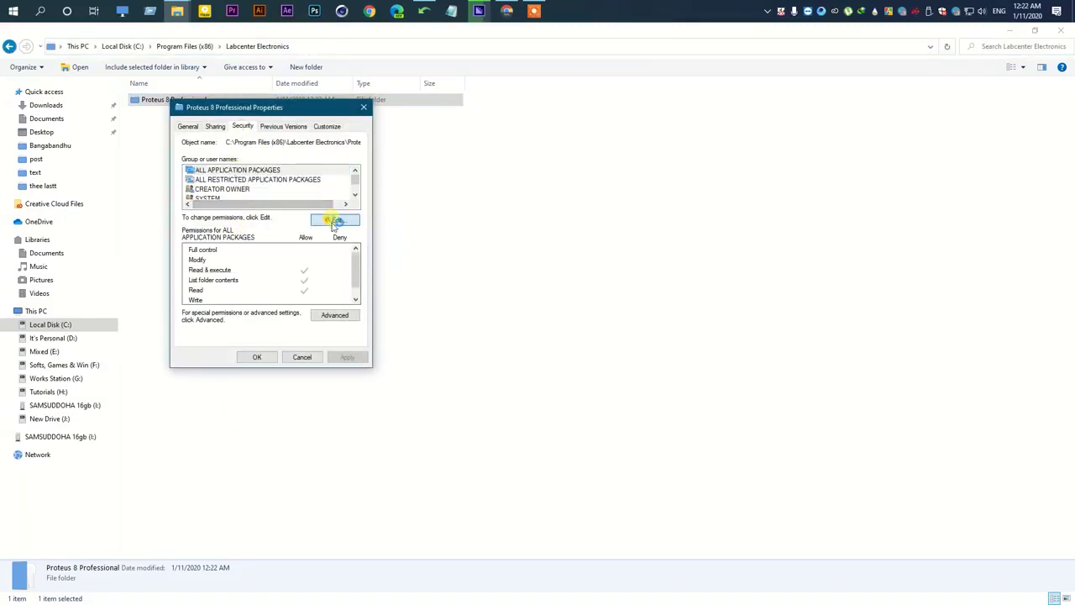
scroll(321, 248, "down", 1)
left_click(223, 242)
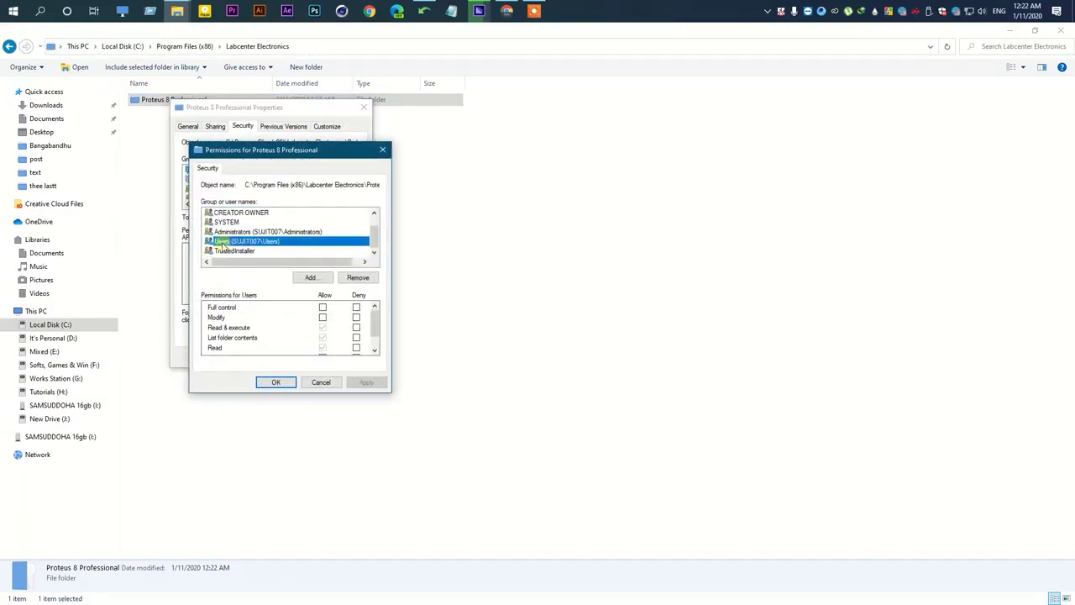
left_click(323, 308)
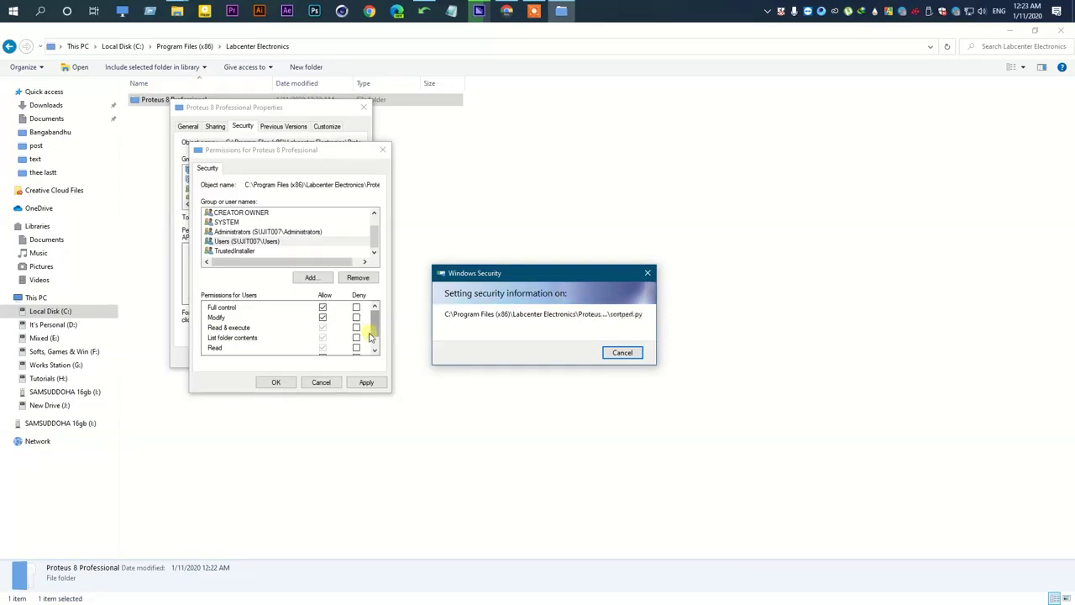
left_click(290, 385)
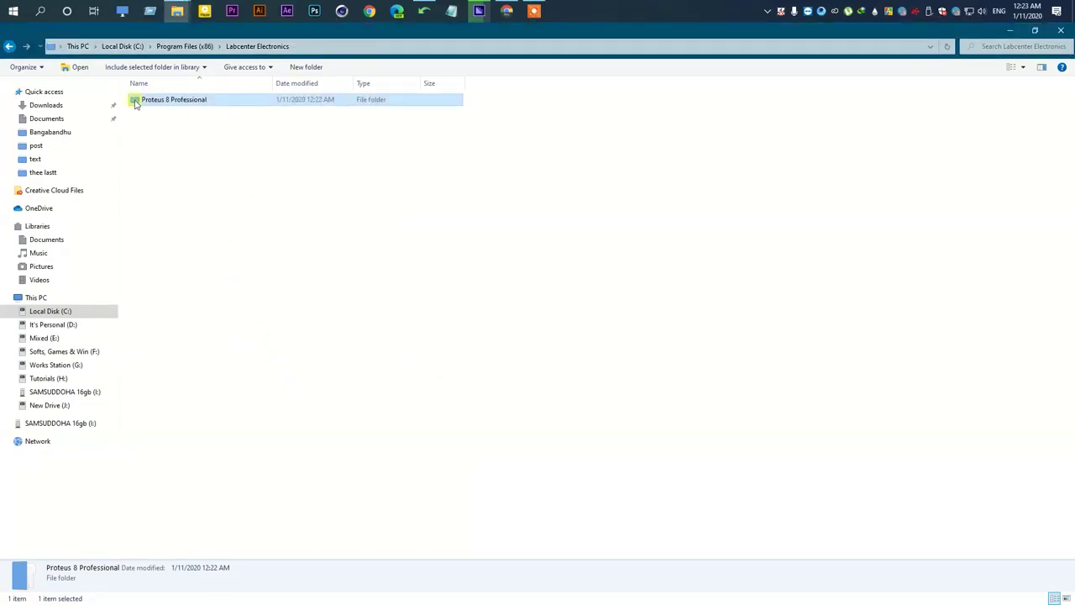
Paste the copied ARDUINO2 library files into the DATA\LIBRARY folder inside Proteus 8 Professional.
double_click(170, 102)
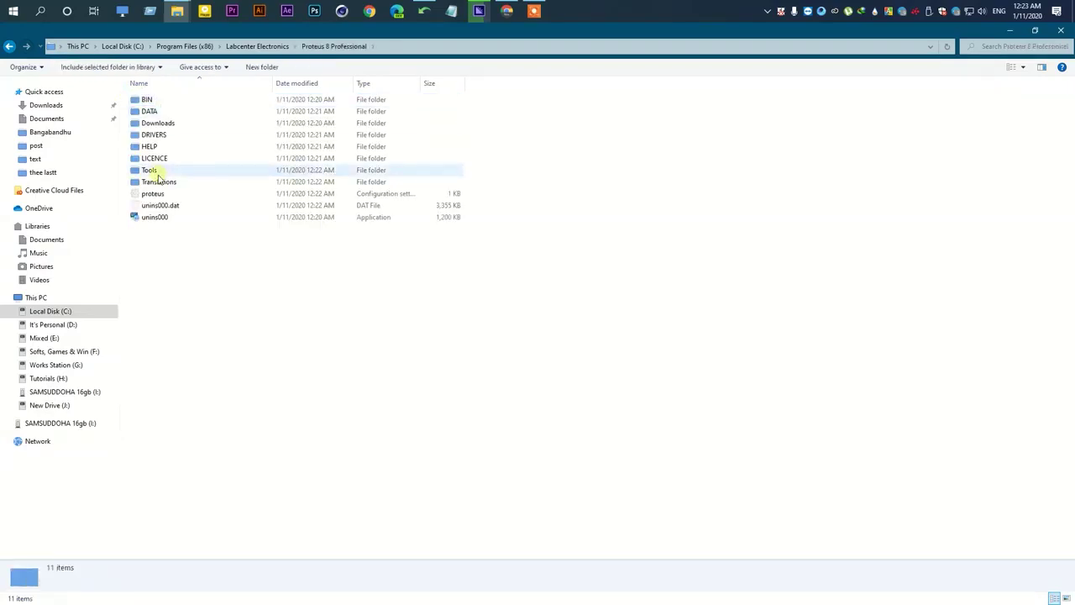
left_click(146, 112)
double_click(146, 112)
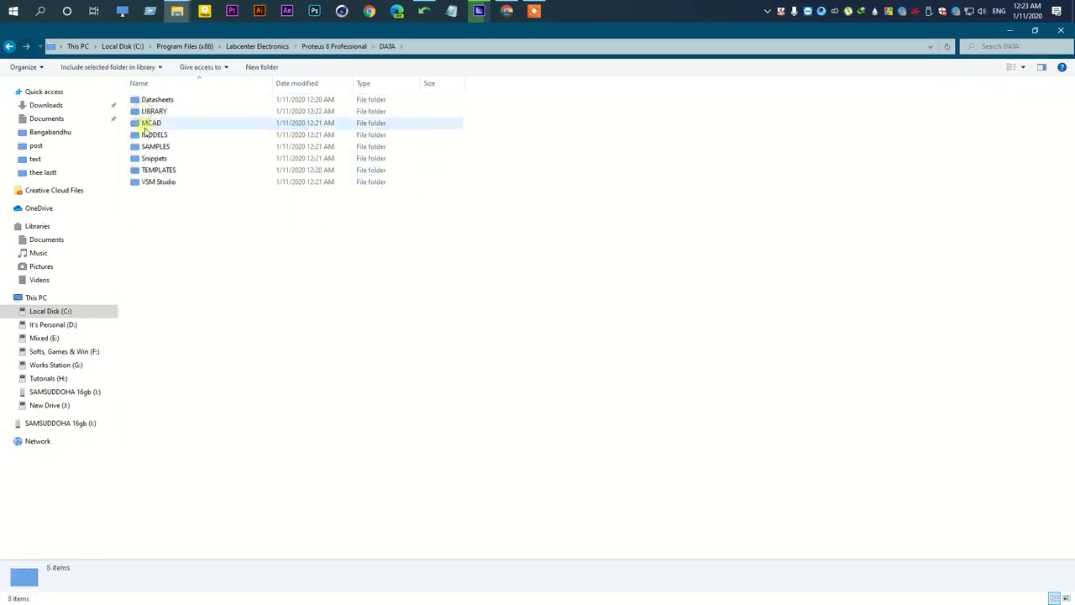
double_click(151, 112)
right_click(670, 215)
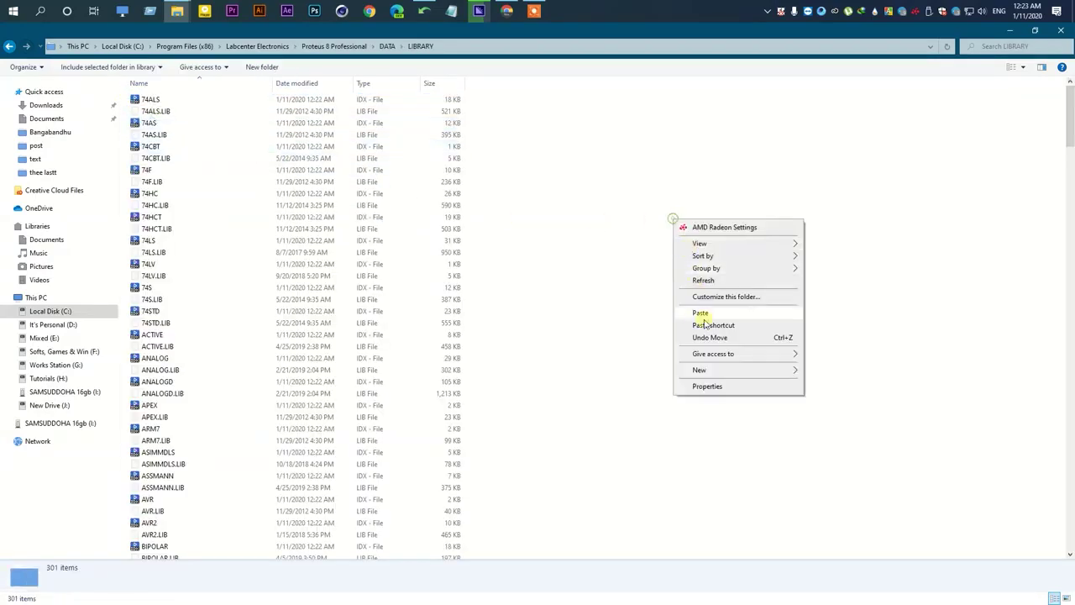
left_click(703, 312)
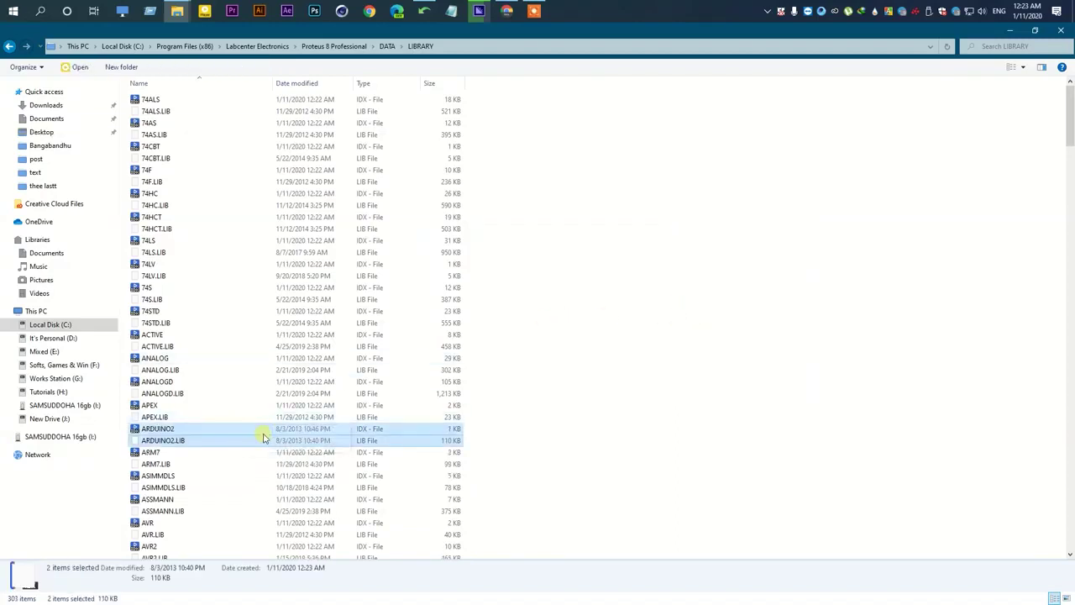
Close the LIBRARY folder window and confirm the Proteus 8 Professional permissions and properties dialogs.
left_click(1065, 34)
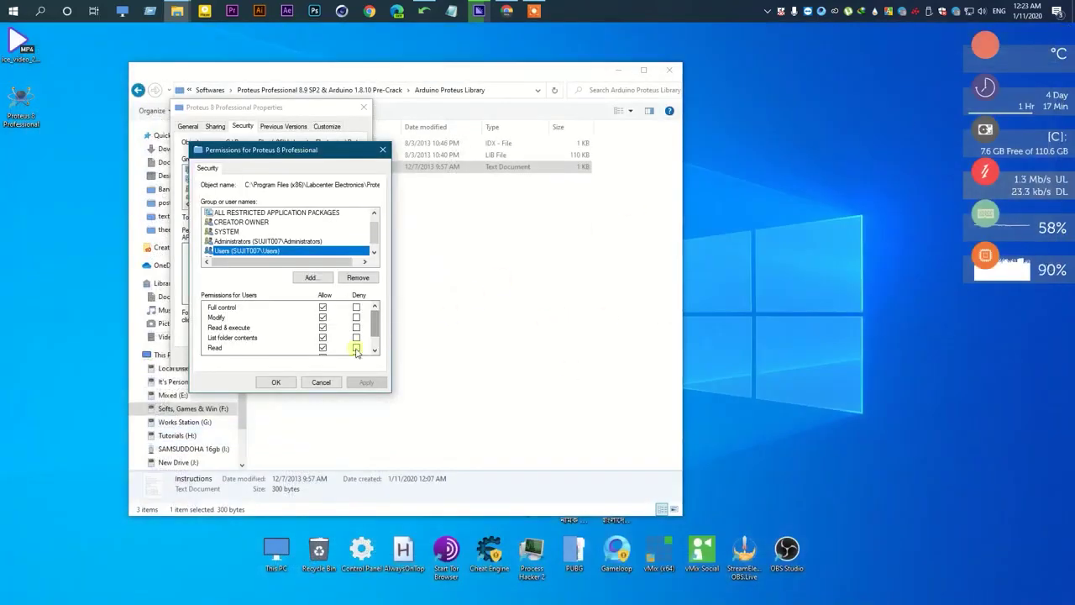
left_click(277, 383)
left_click(272, 360)
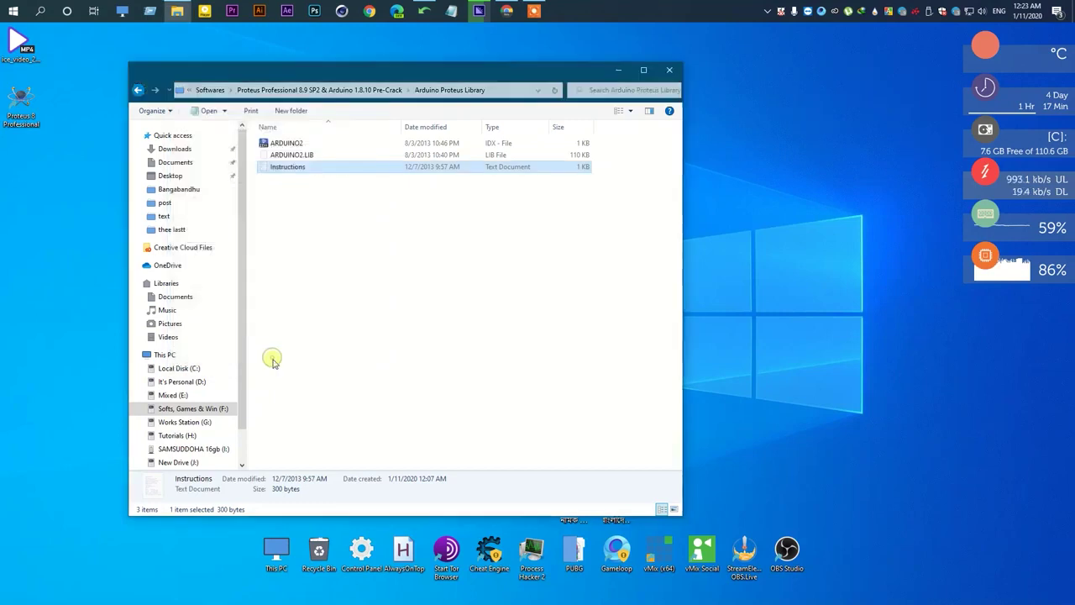
Run the arduino-1.8.10-windows installer as administrator and start installation with the default components and destination folder.
left_click(137, 91)
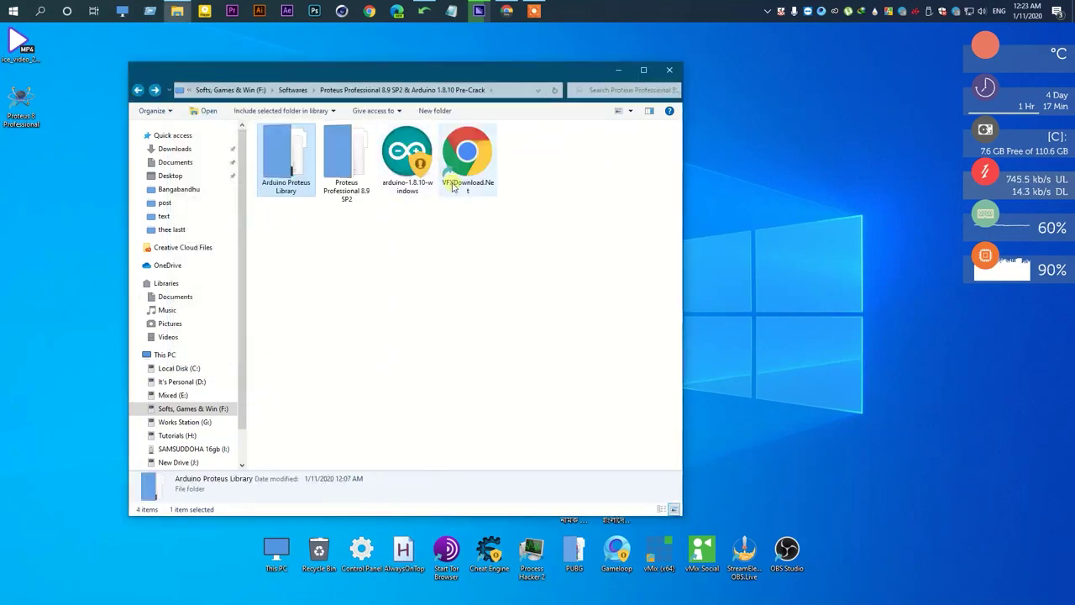
left_click(406, 168)
right_click(389, 157)
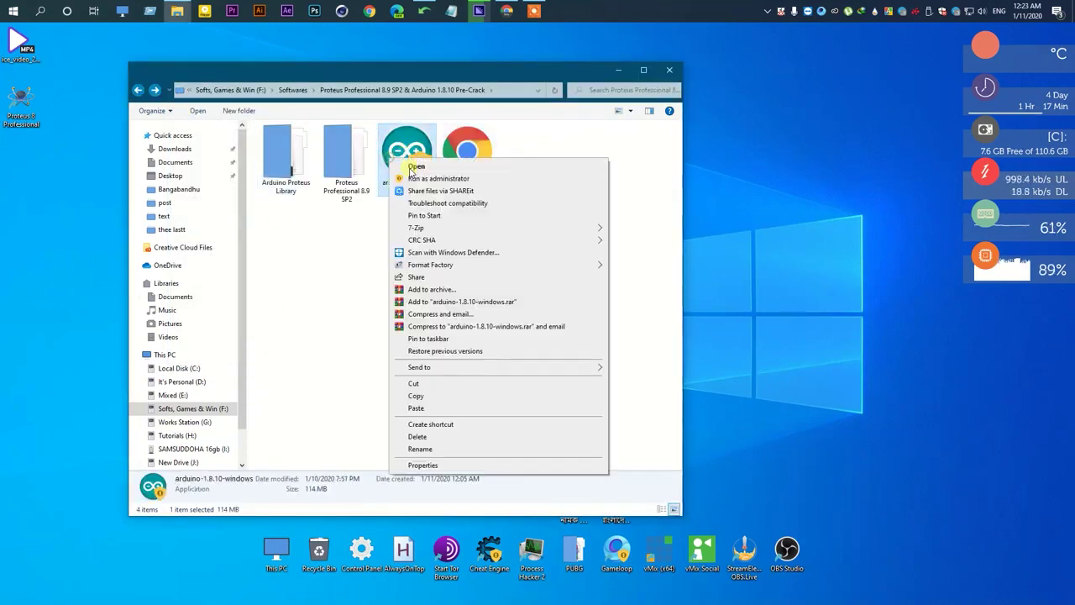
left_click(415, 178)
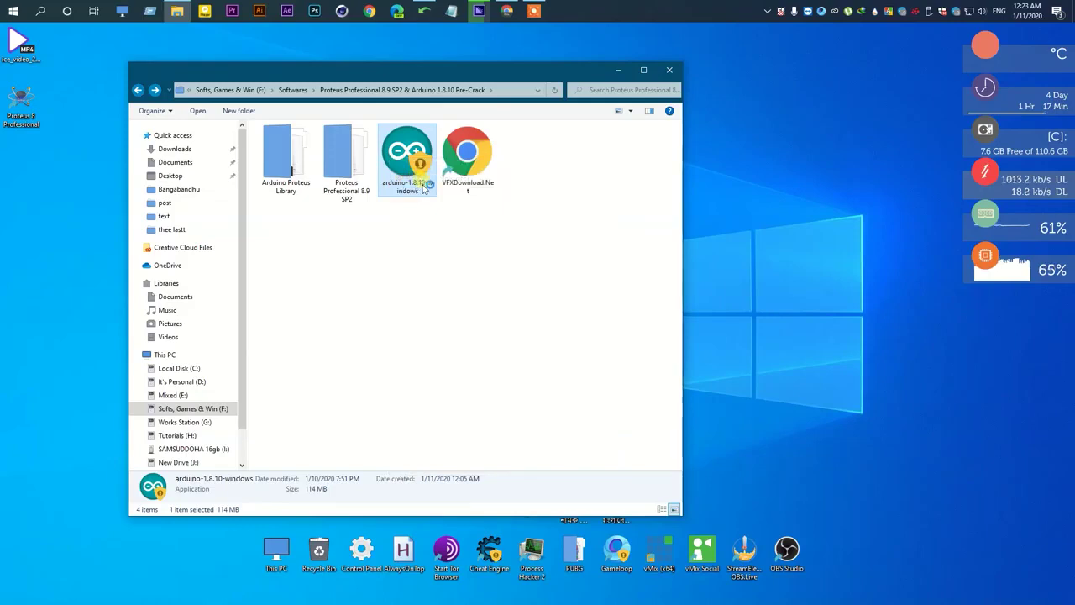
left_click(630, 383)
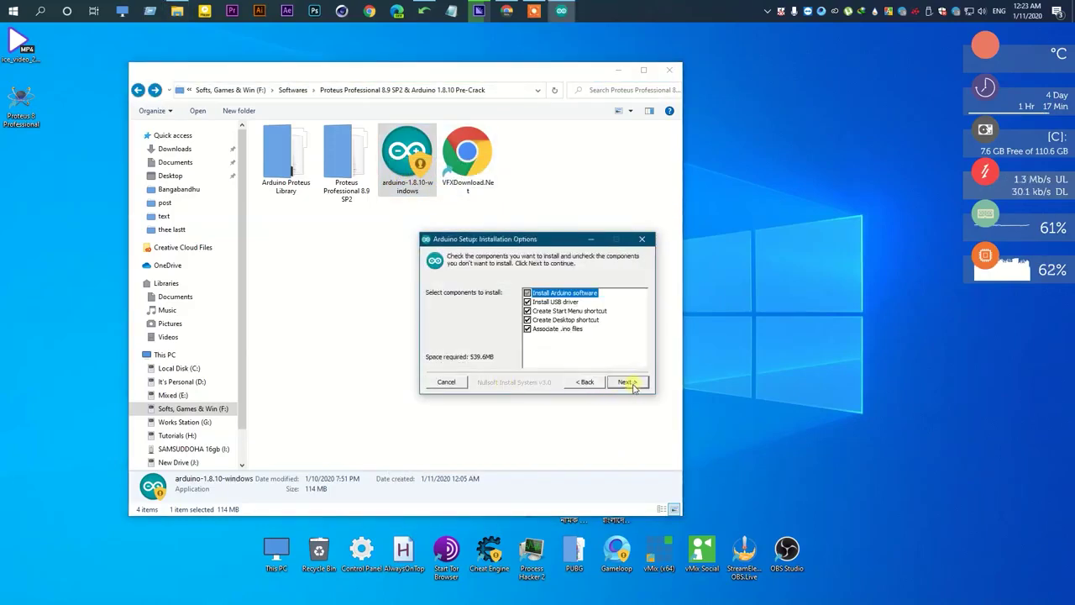
left_click(630, 383)
left_click(630, 383)
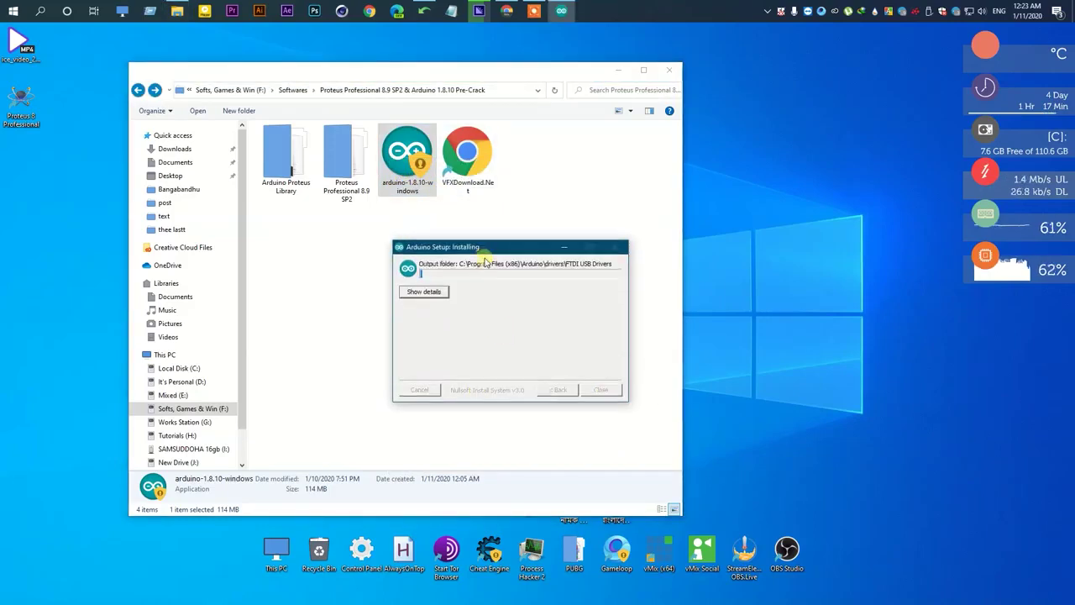
Allow installation of the Adafruit Industries and Arduino USB drivers, and close the completed Arduino setup.
left_click_drag(484, 252, 459, 252)
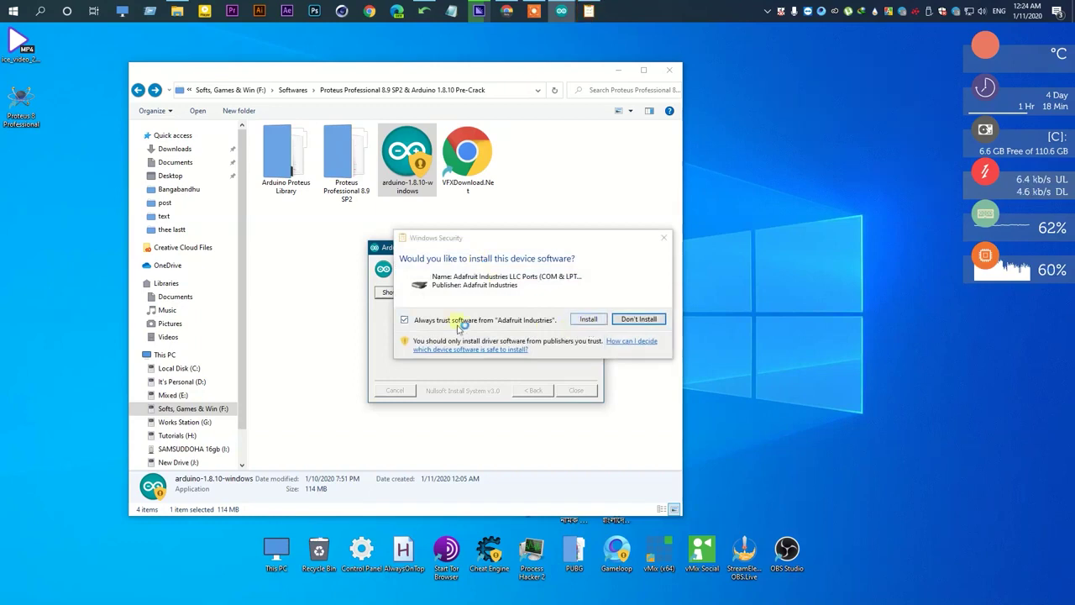
left_click(592, 321)
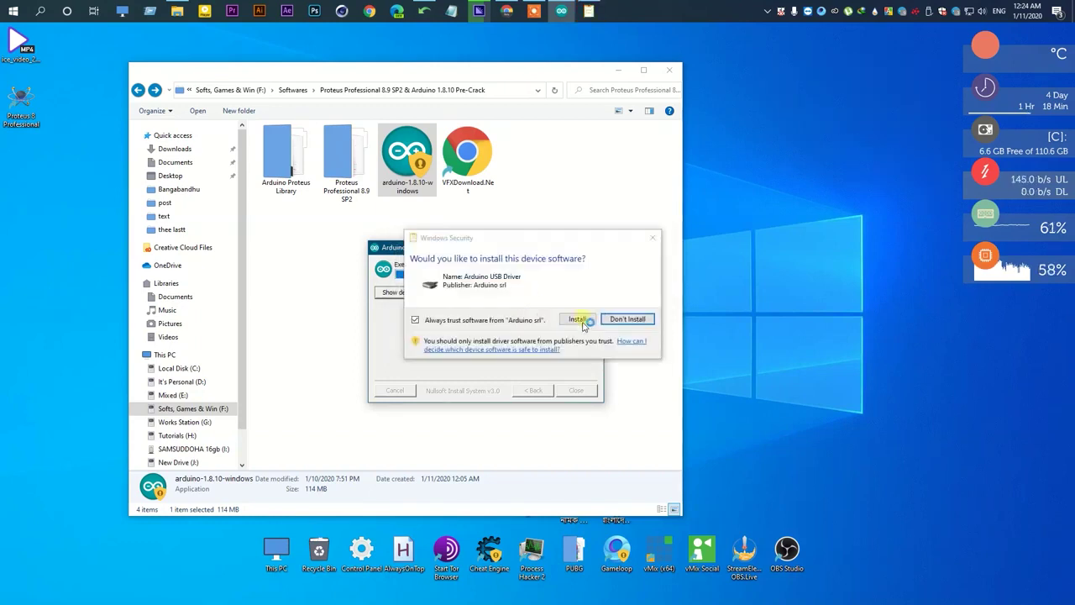
left_click(577, 319)
left_click(576, 317)
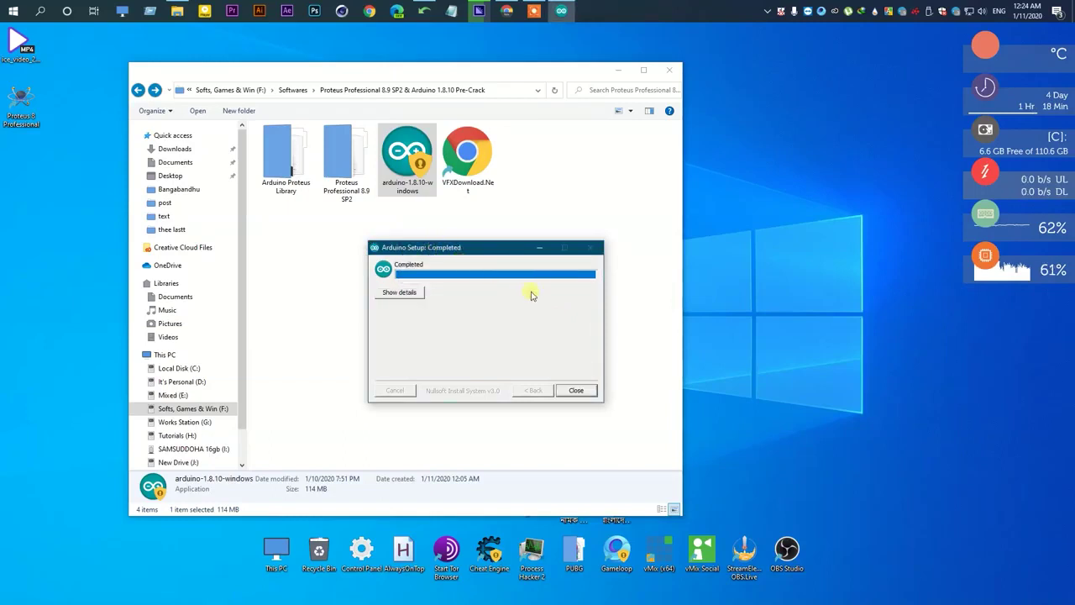
left_click(576, 391)
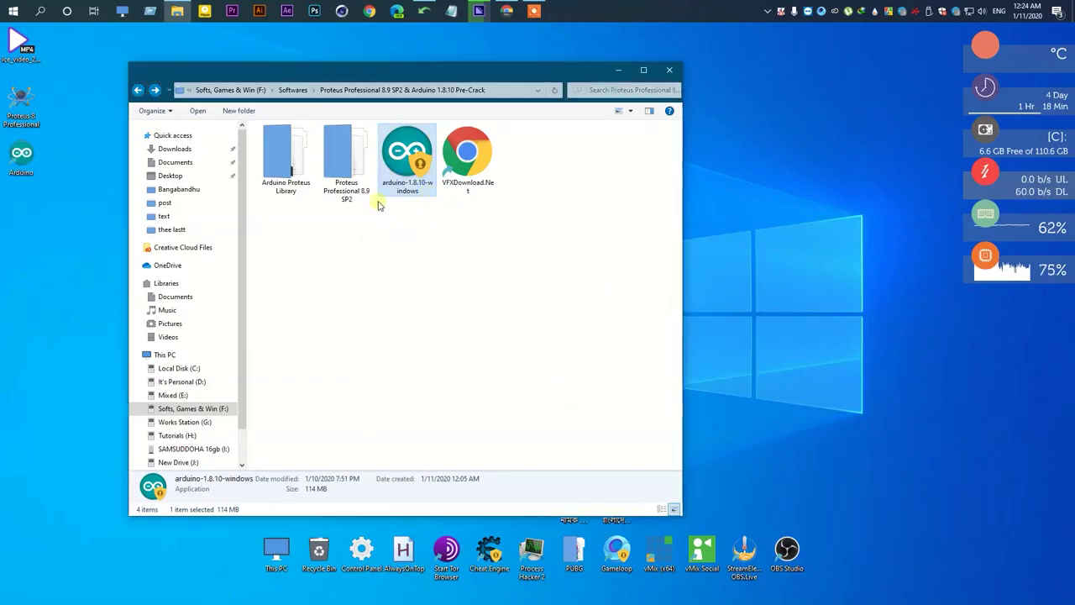
Launch Proteus 8 Professional and start a new project named New Project.pdsprj in the Documents folder, replacing the existing one.
left_click(21, 102)
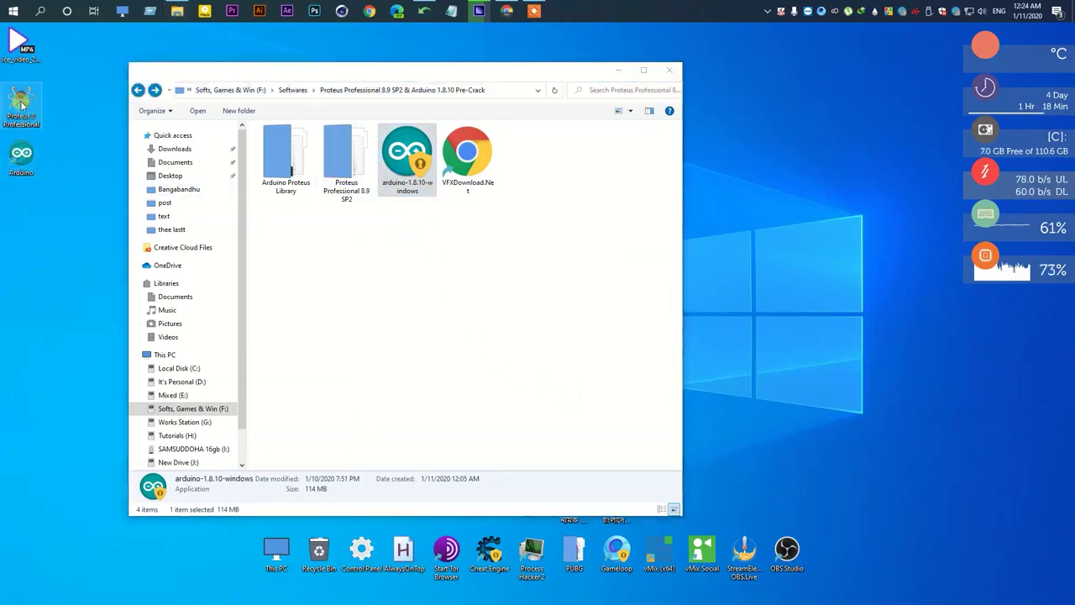
double_click(21, 103)
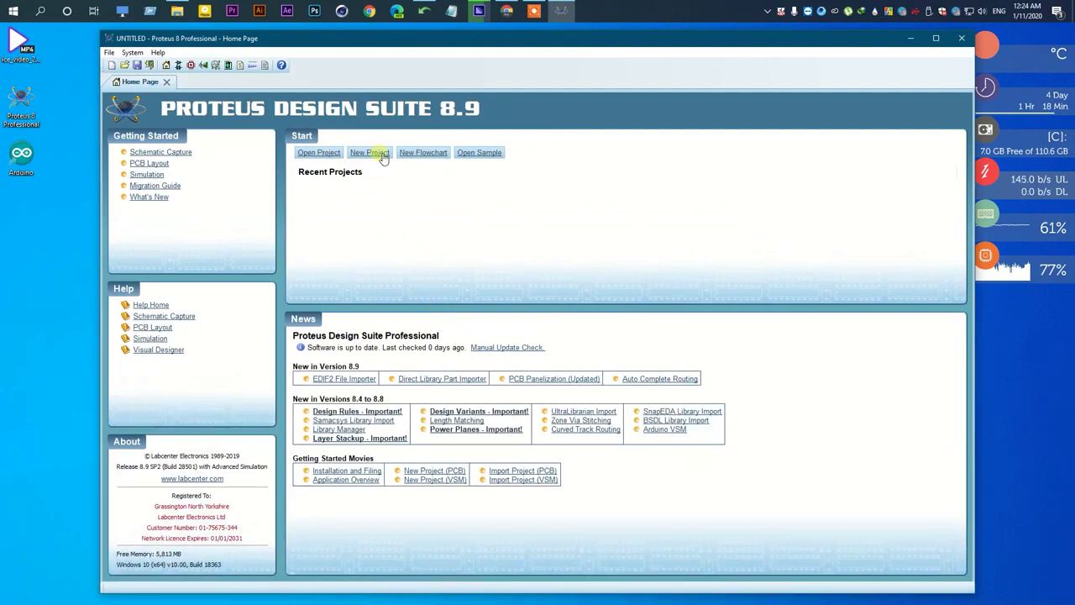
left_click(379, 153)
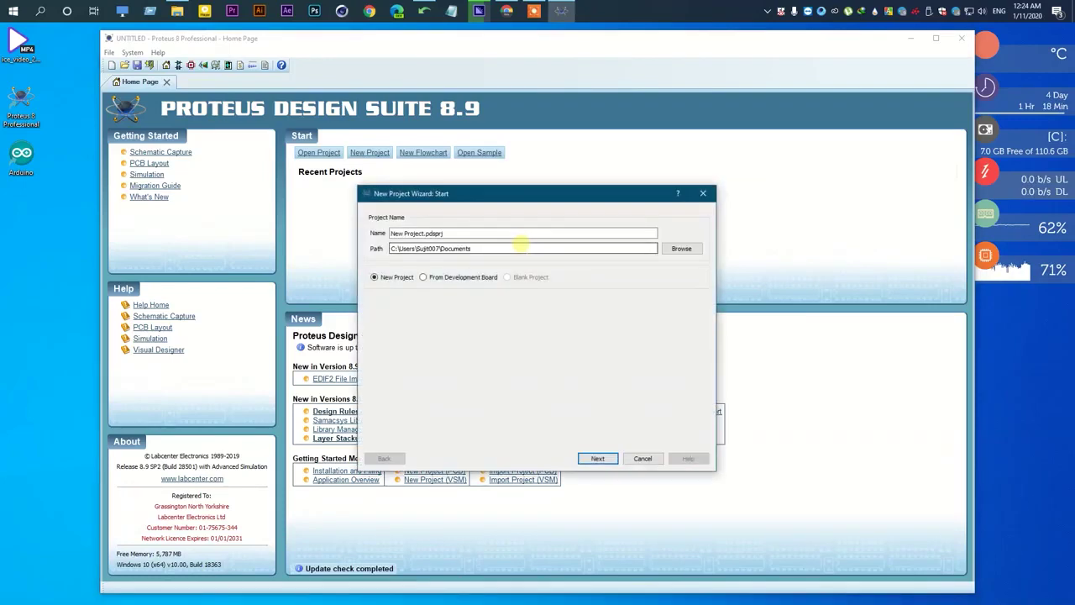
left_click(597, 459)
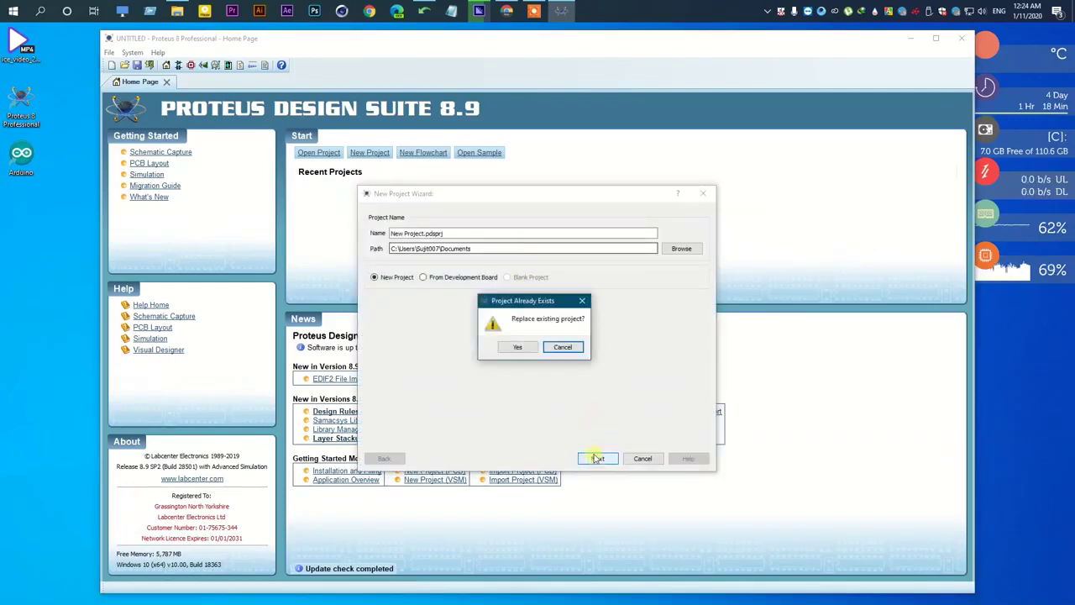
left_click(518, 347)
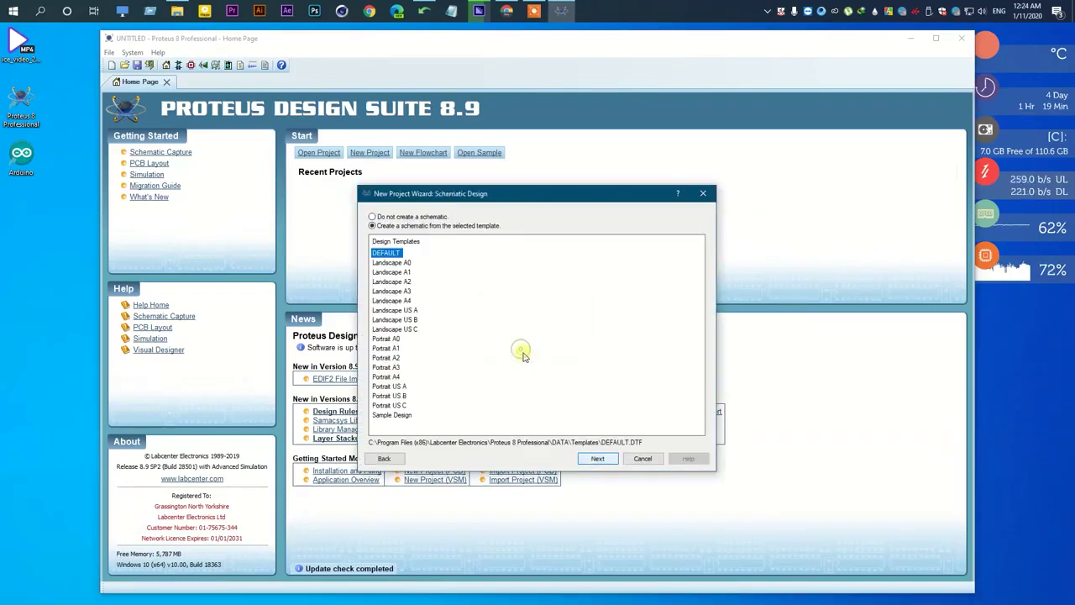
Finish the new project wizard with the DEFAULT schematic template and the No Firmware Project option.
left_click(597, 458)
left_click(596, 459)
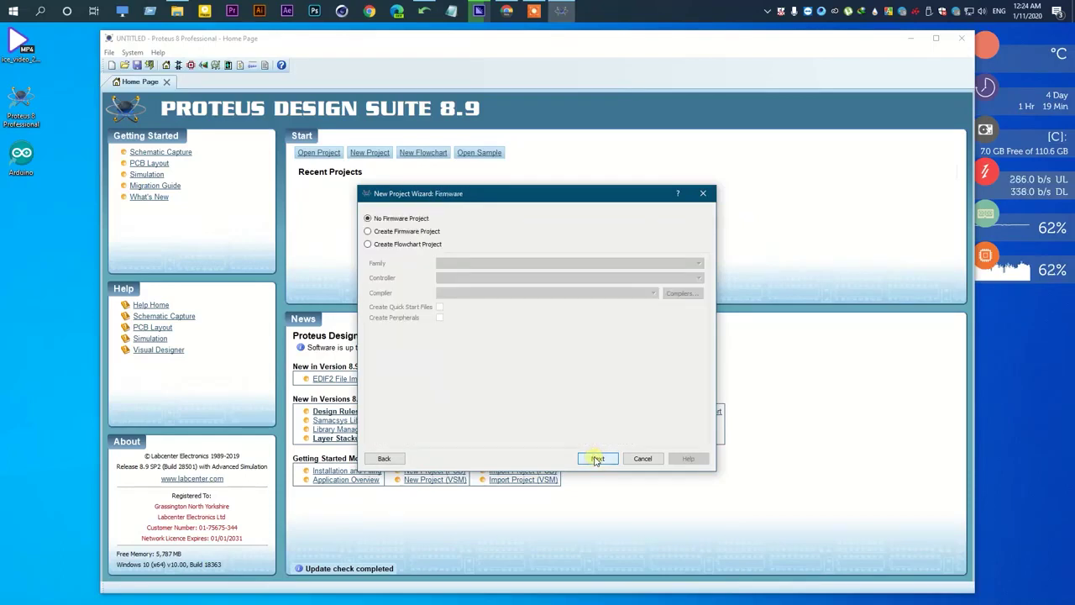
left_click(597, 459)
left_click(596, 459)
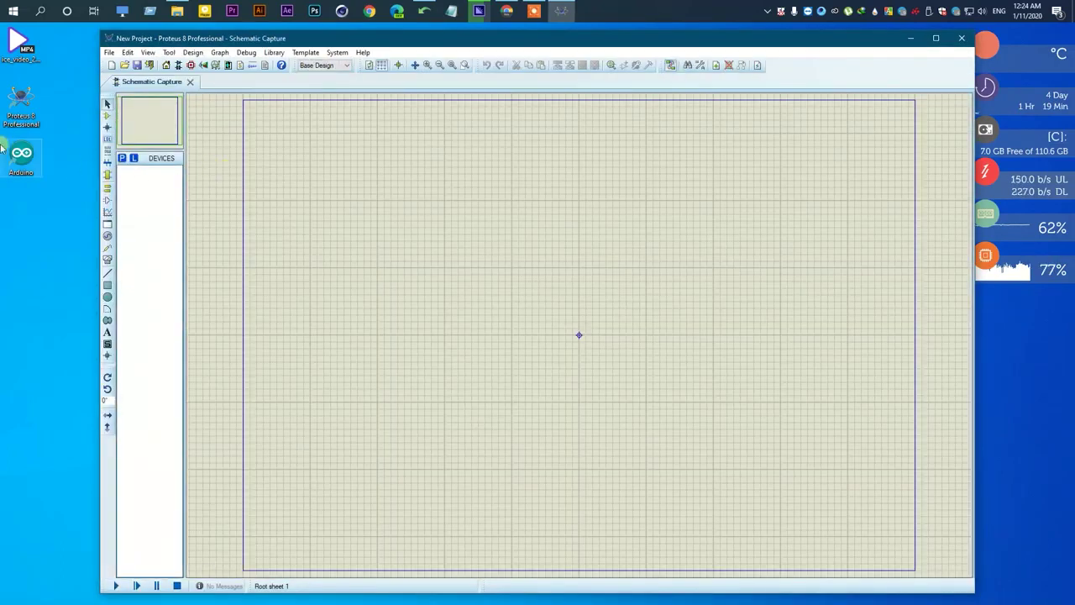
Launch the Arduino IDE from the desktop, maximize its window, and minimize it.
double_click(20, 154)
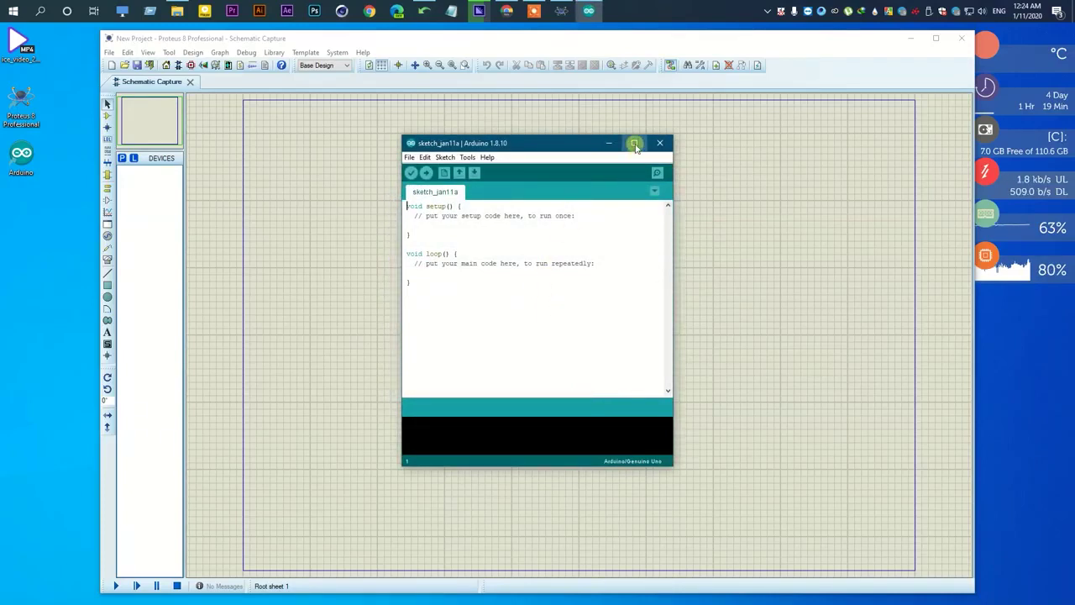
left_click(635, 144)
left_click(1010, 28)
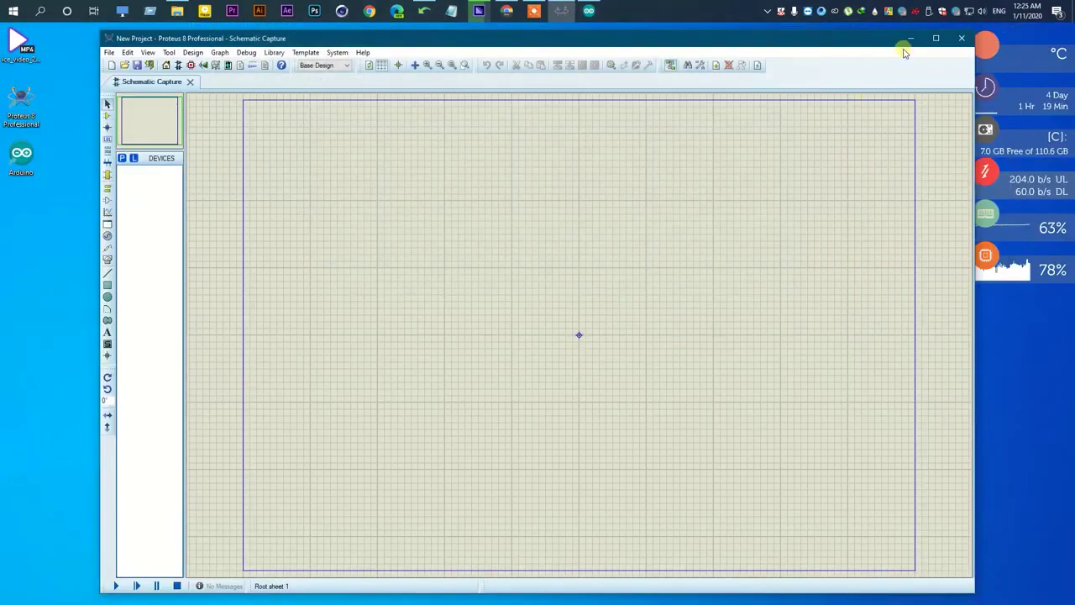
Maximize Proteus, pick the SIMULINO UNO board from the ARDUINO category, and place it in the upper-left area of the sheet.
left_click(937, 38)
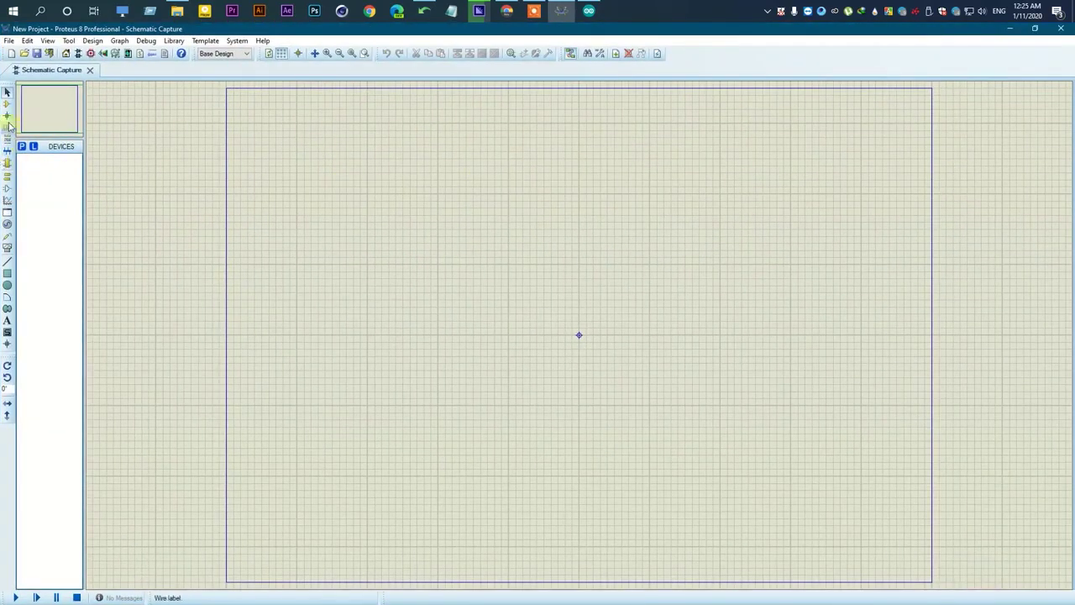
left_click(21, 147)
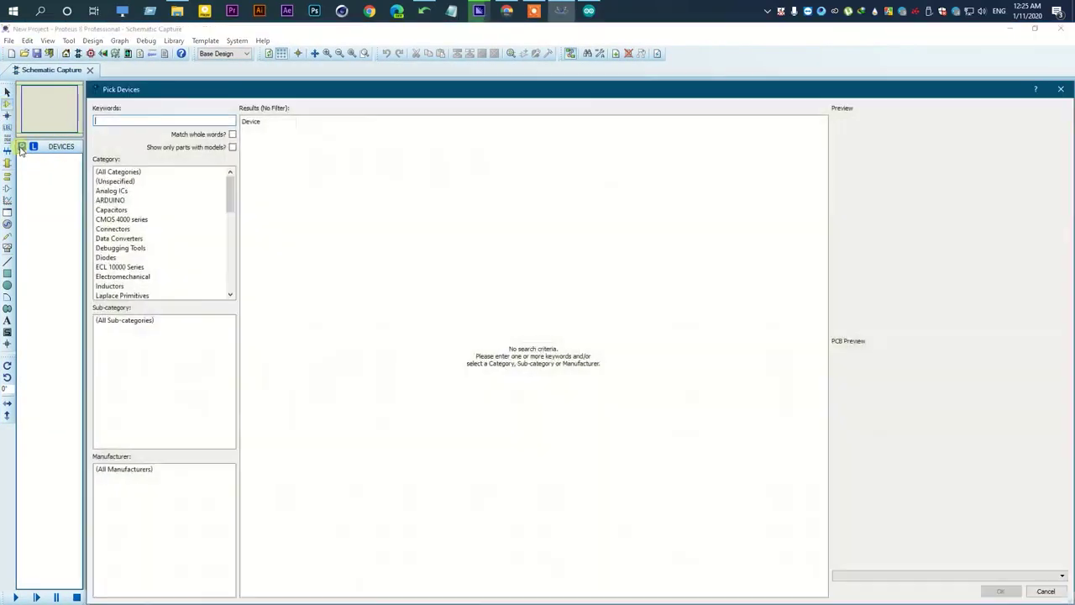
left_click(114, 201)
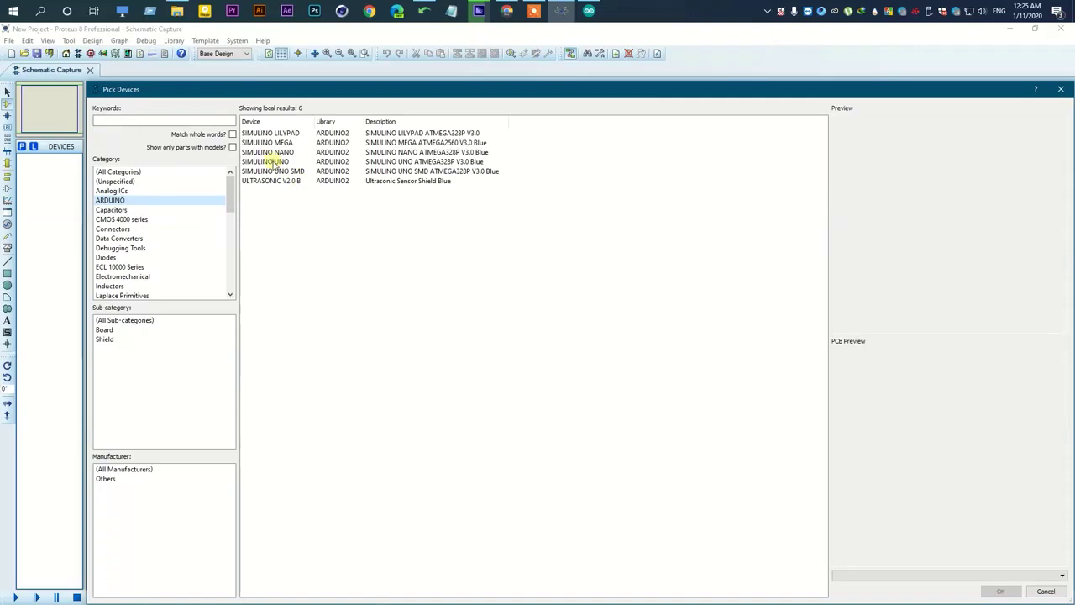
double_click(284, 162)
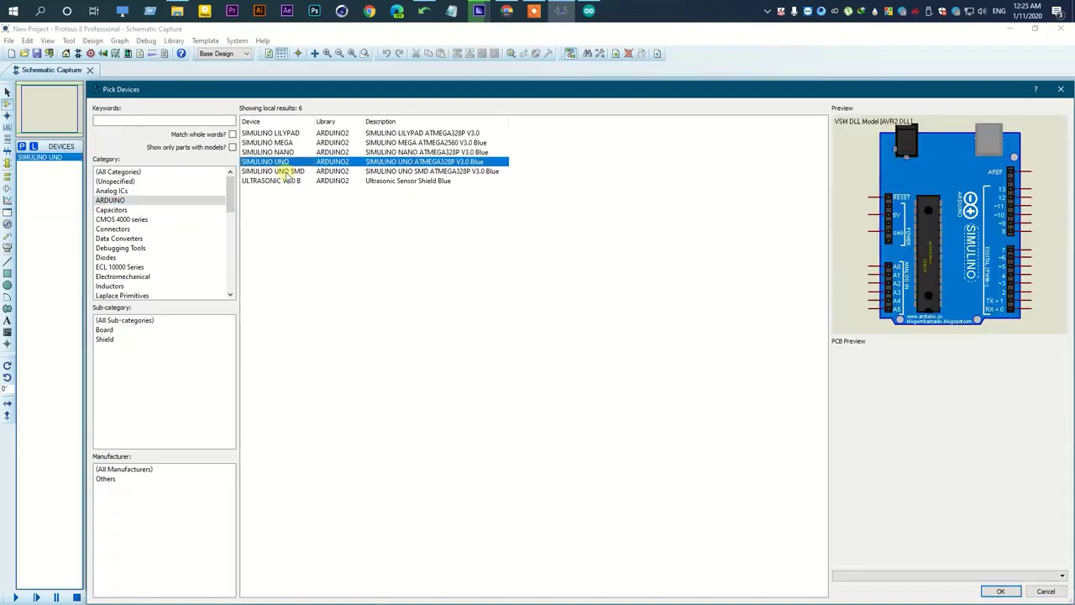
left_click(1001, 592)
left_click(341, 263)
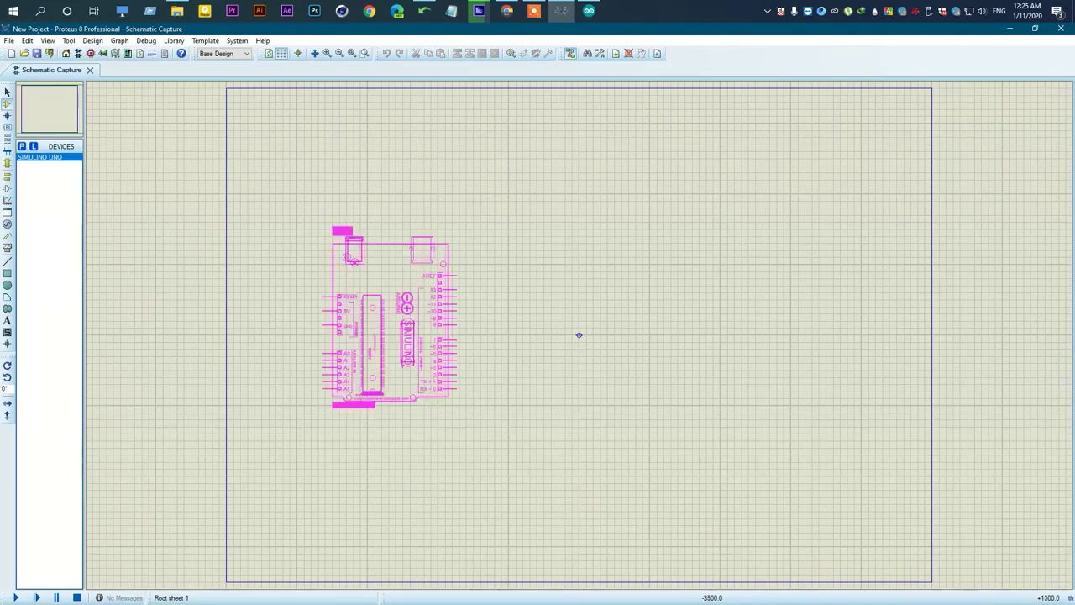
left_click(341, 263)
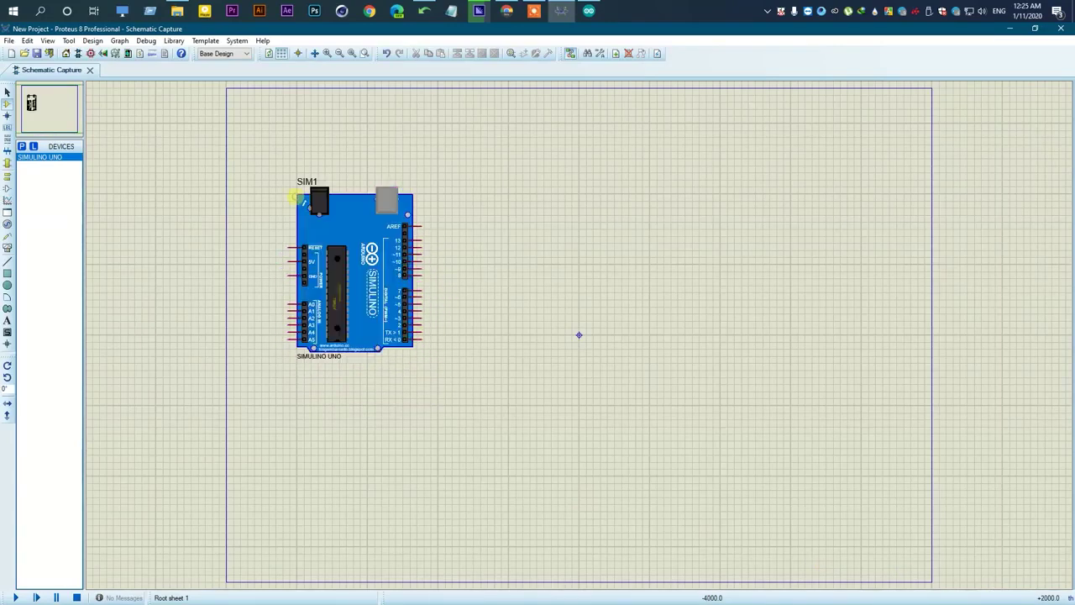
Find the LED-RED device with the keyword "led" and place it to the right of the Simulino Uno board.
left_click(35, 186)
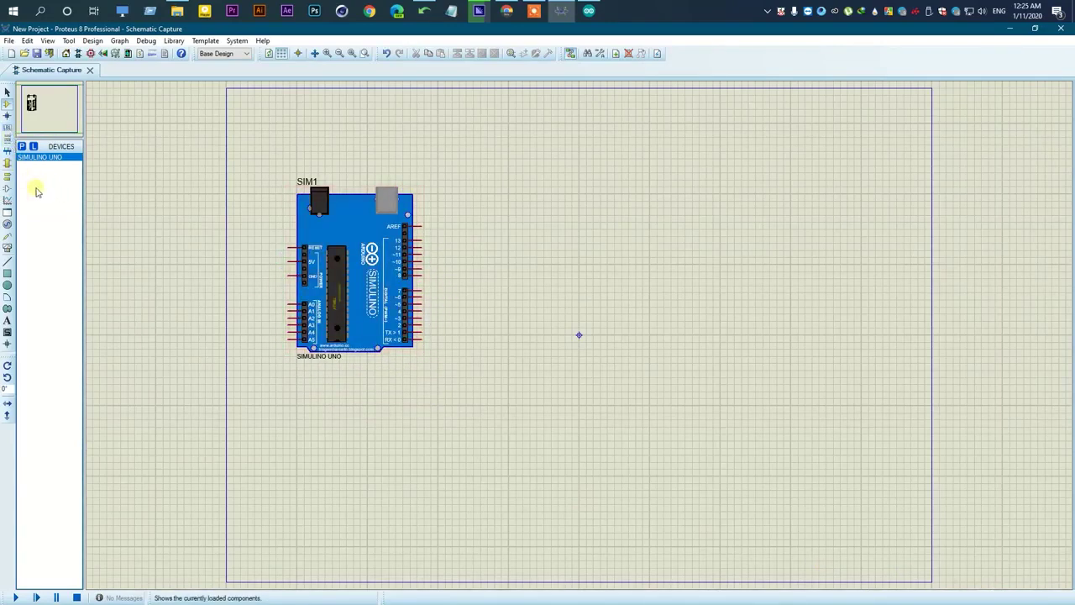
left_click(22, 148)
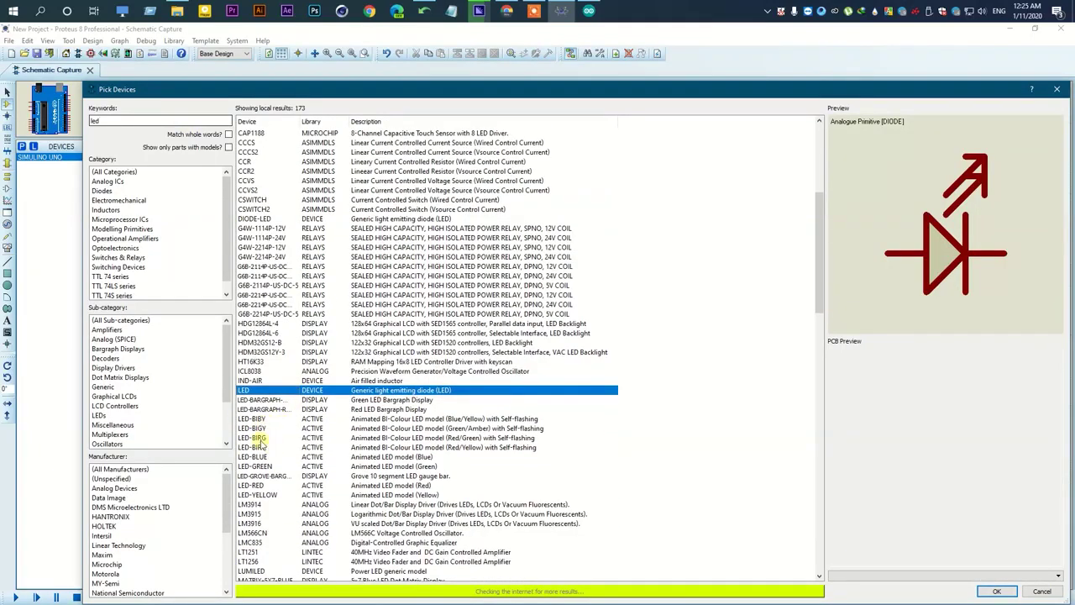
scroll(269, 457, "down", 2)
left_click(256, 429)
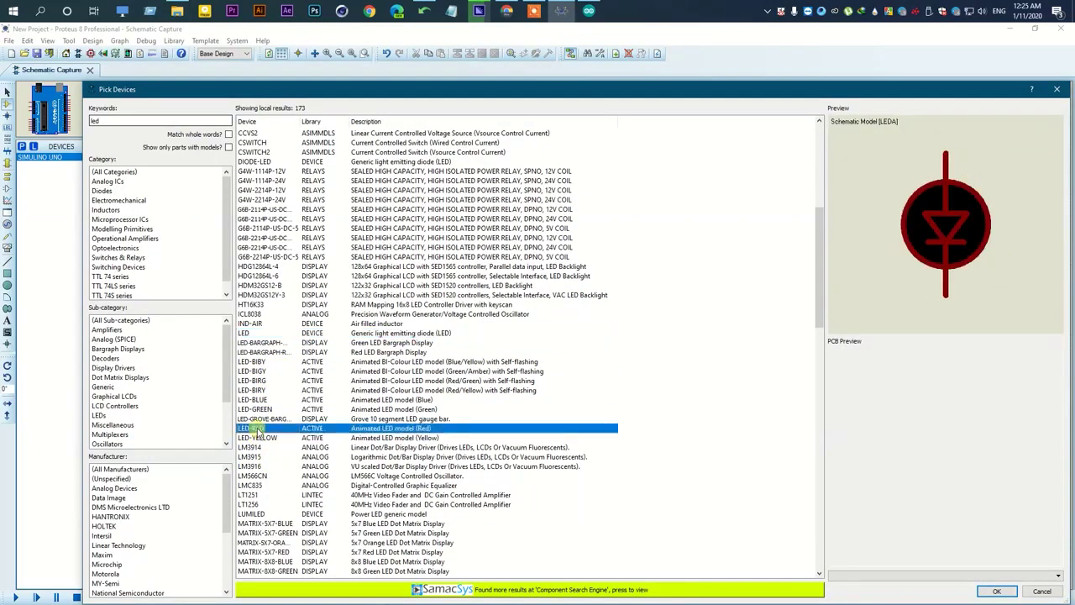
left_click(998, 591)
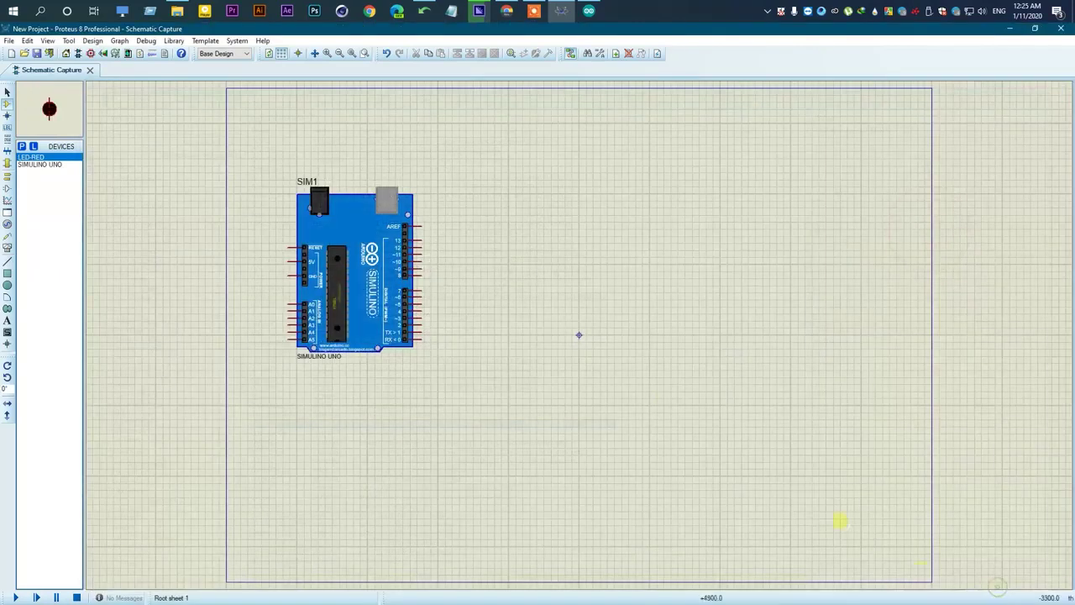
left_click(508, 264)
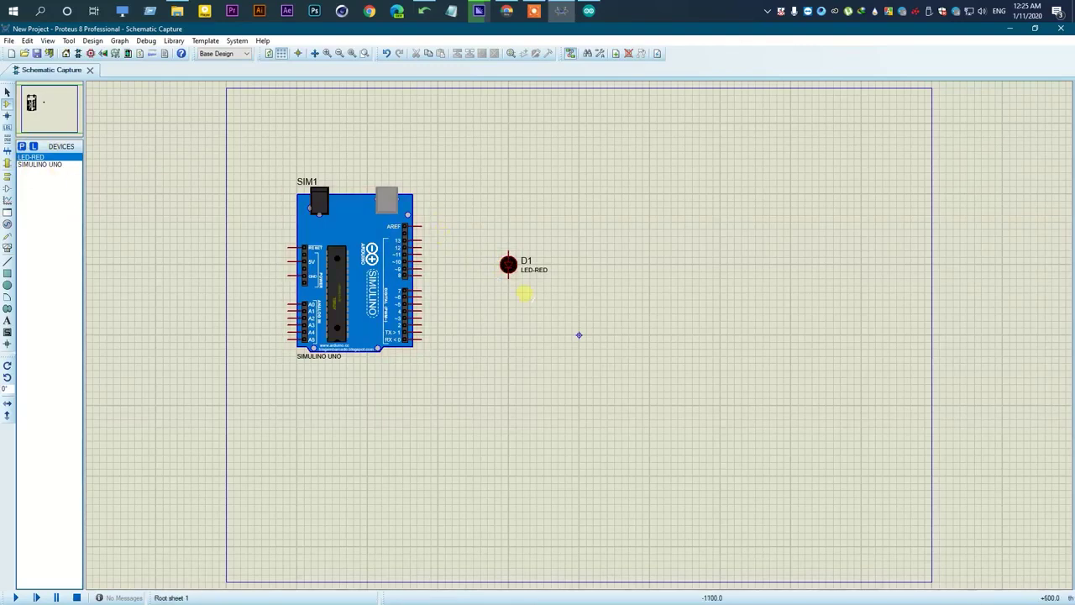
Wire the Simulino Uno's pin 13 to the red LED's upper pin and connect a GROUND terminal below to its lower pin.
left_click(420, 242)
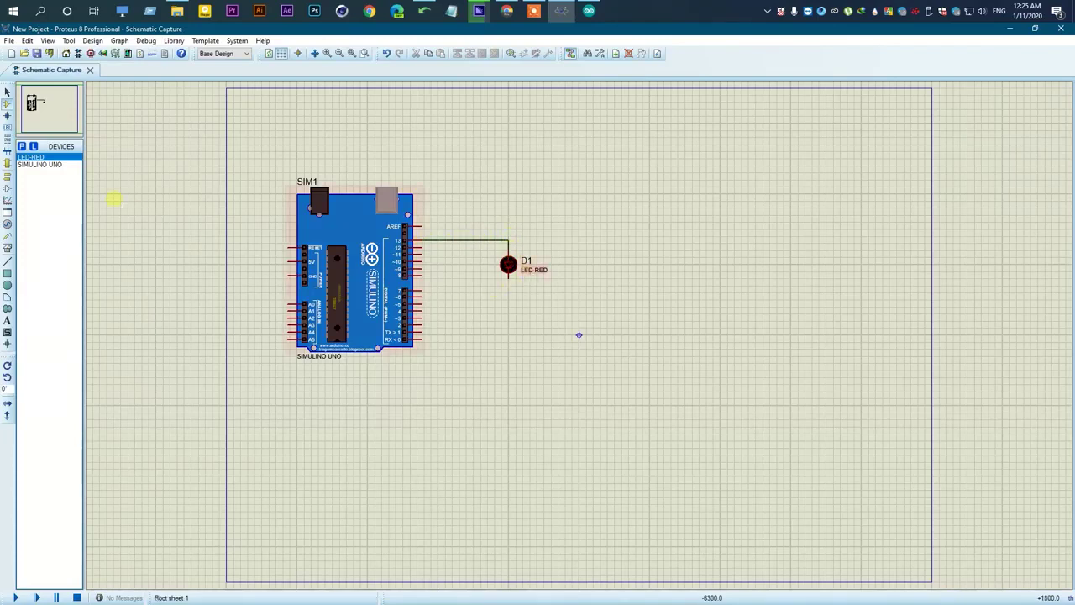
left_click(6, 180)
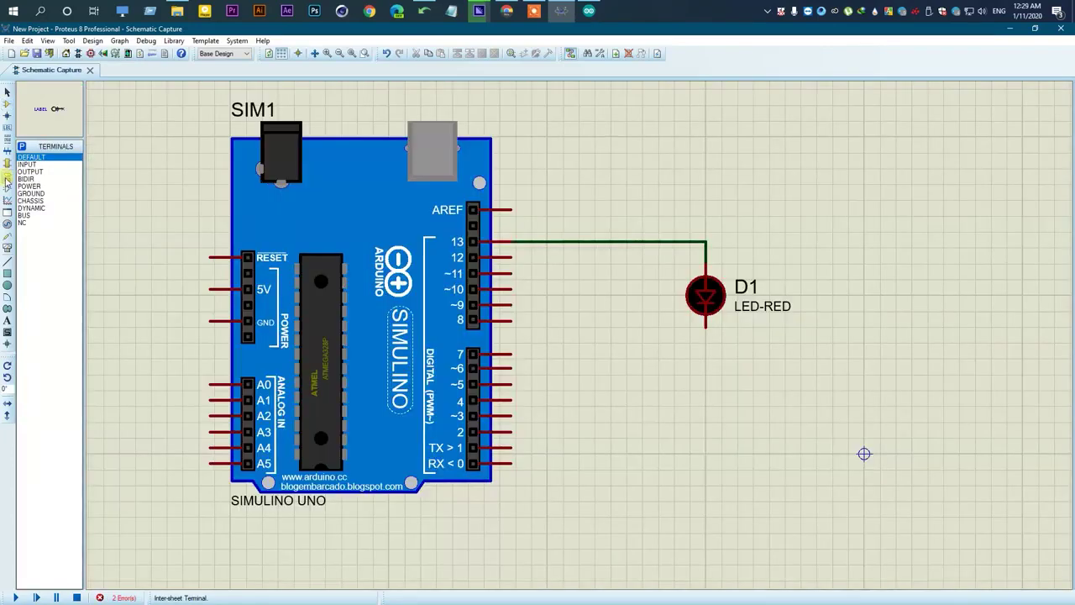
left_click(27, 194)
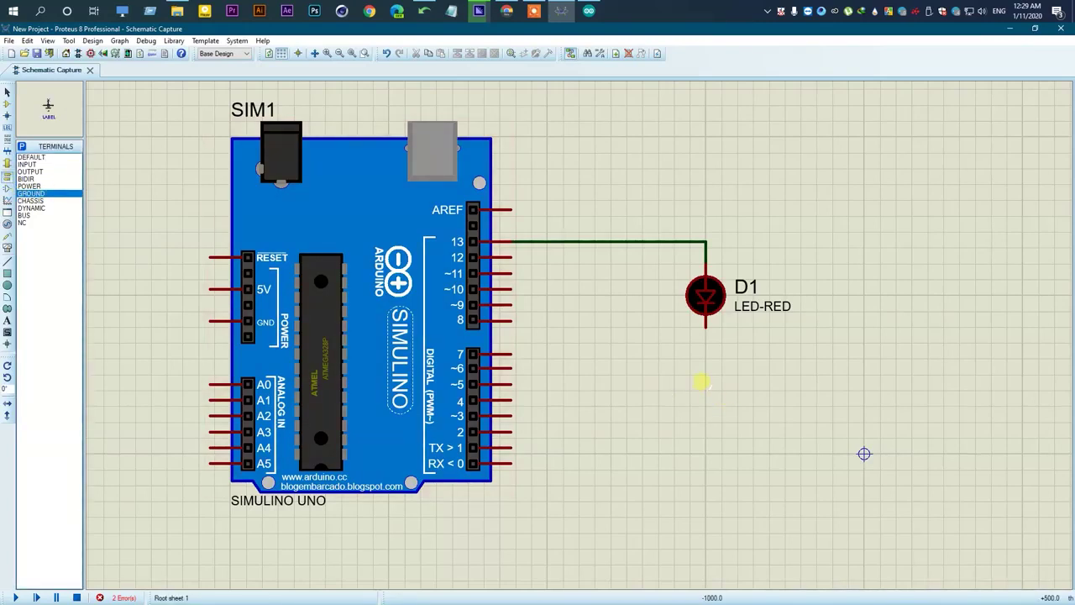
left_click(704, 382)
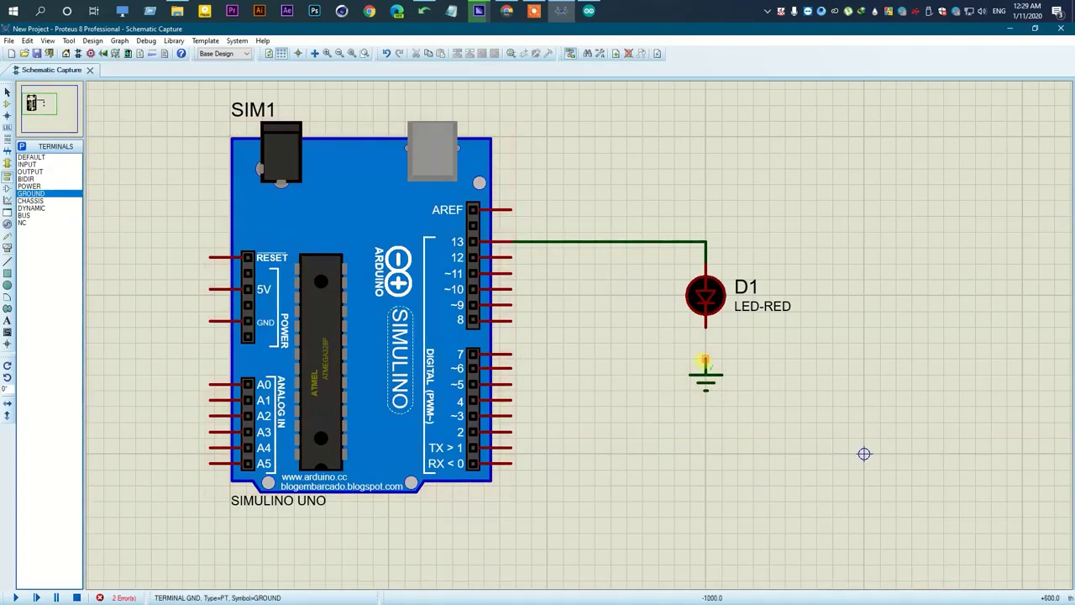
left_click(708, 355)
left_click(707, 333)
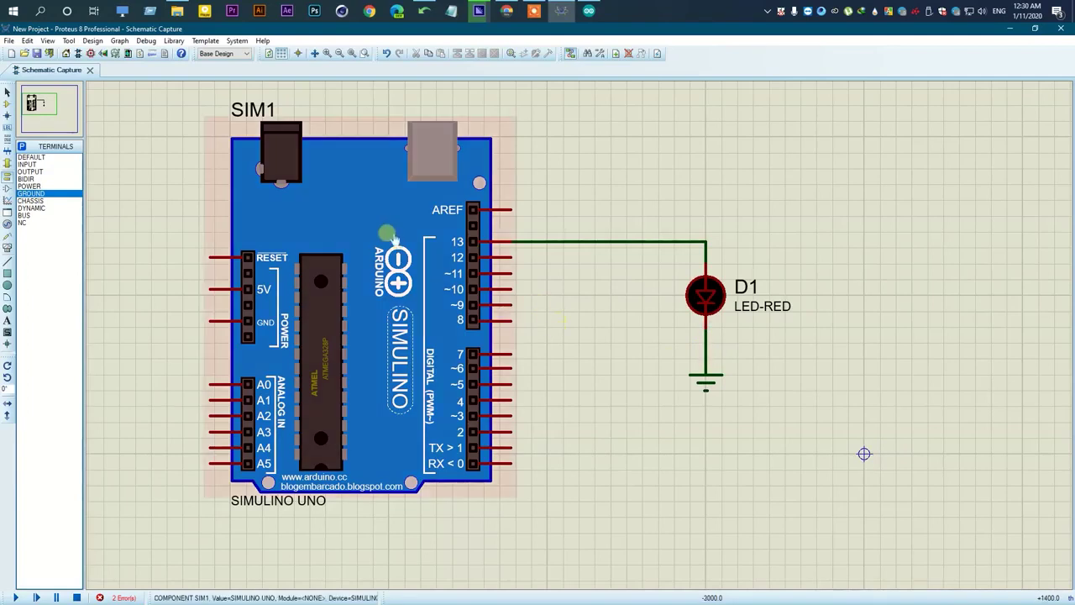
left_click(325, 284)
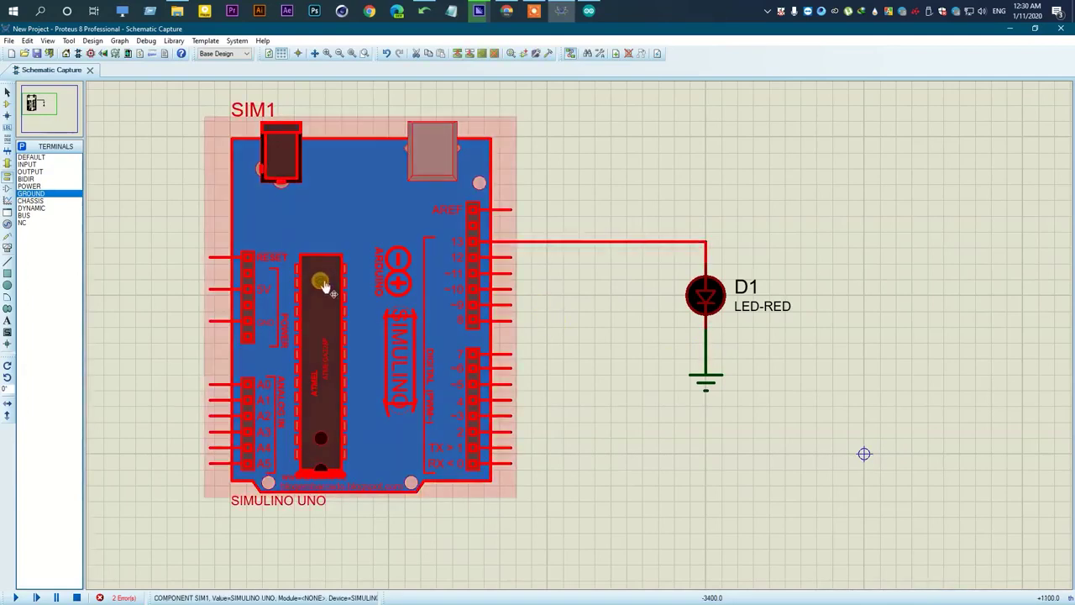
right_click(324, 284)
double_click(322, 284)
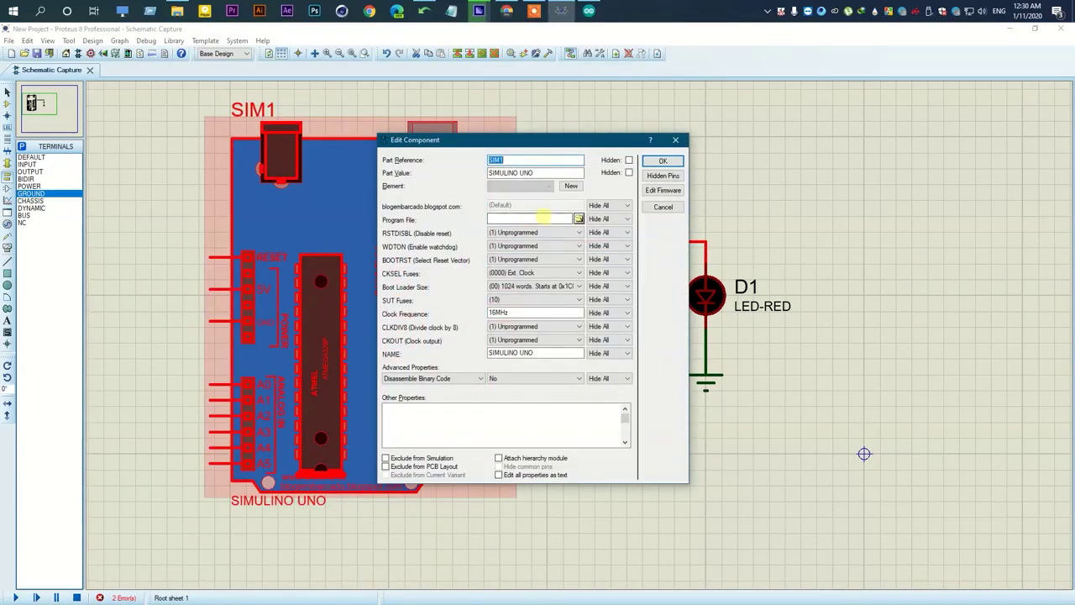
left_click(678, 143)
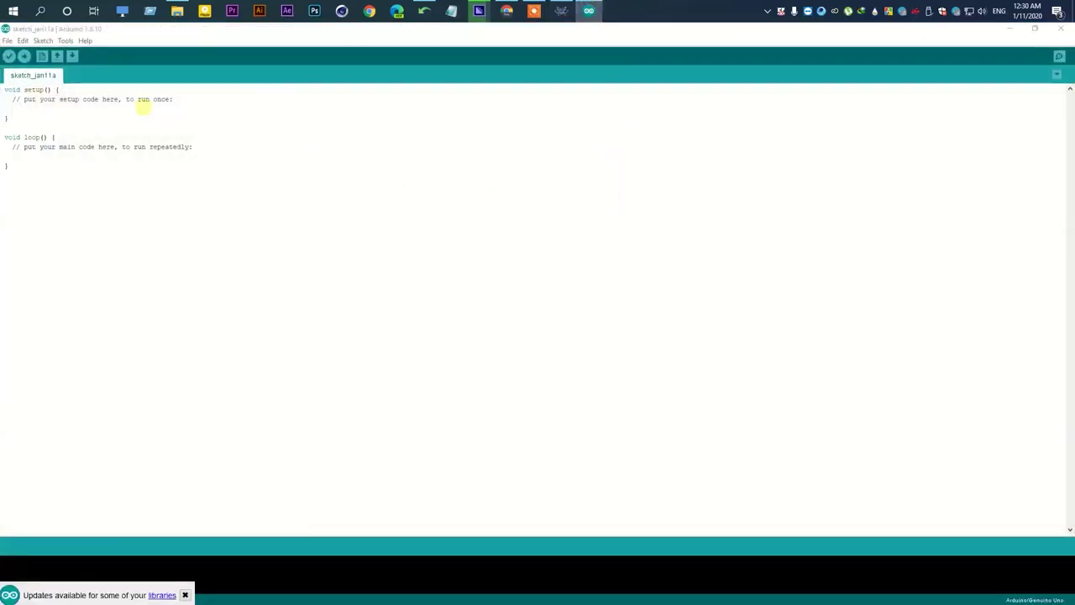
Switch to the Arduino IDE, open the built-in Blink example from 01.Basics, and maximize its window.
left_click(7, 40)
mouse_move(89, 109)
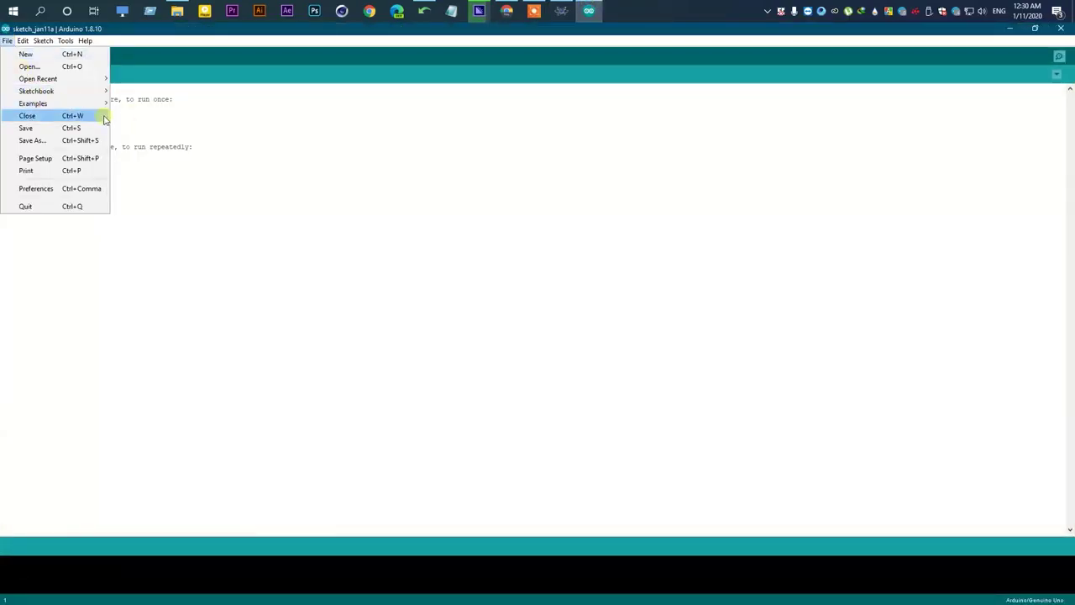
mouse_move(183, 122)
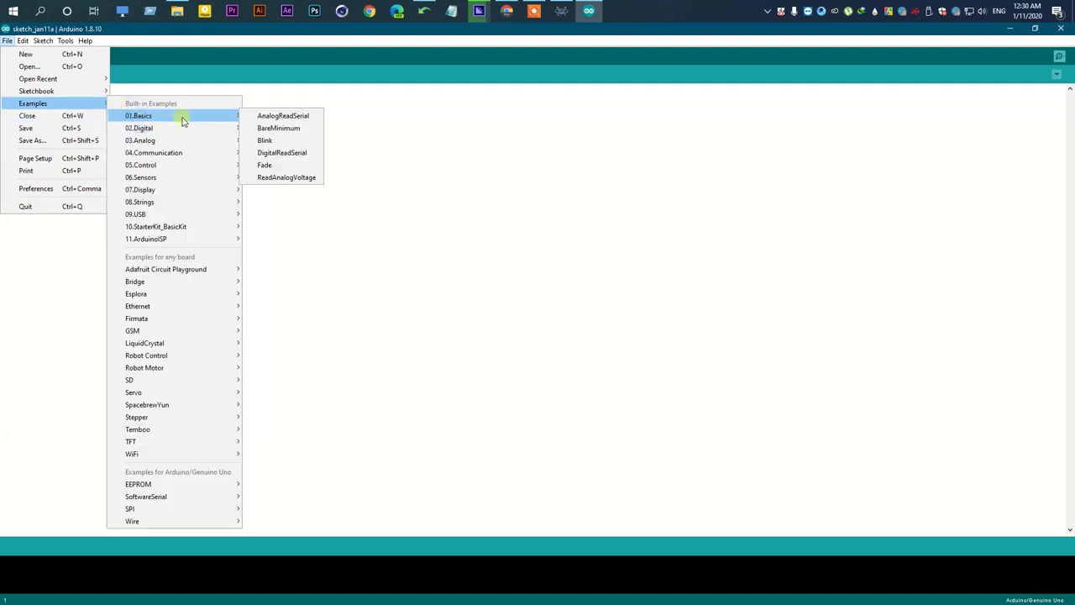
left_click(277, 140)
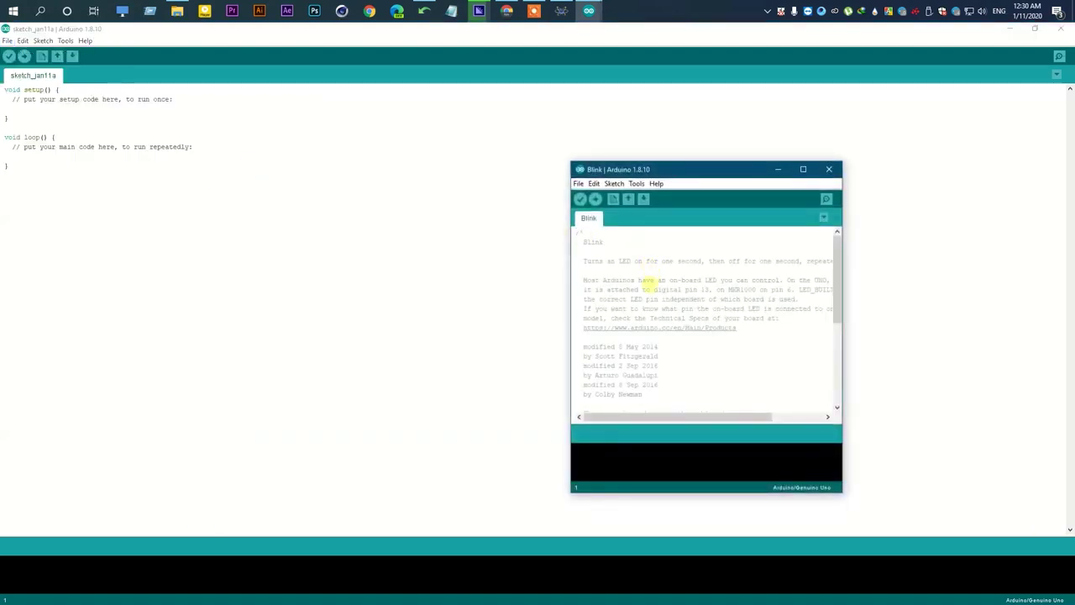
left_click(803, 170)
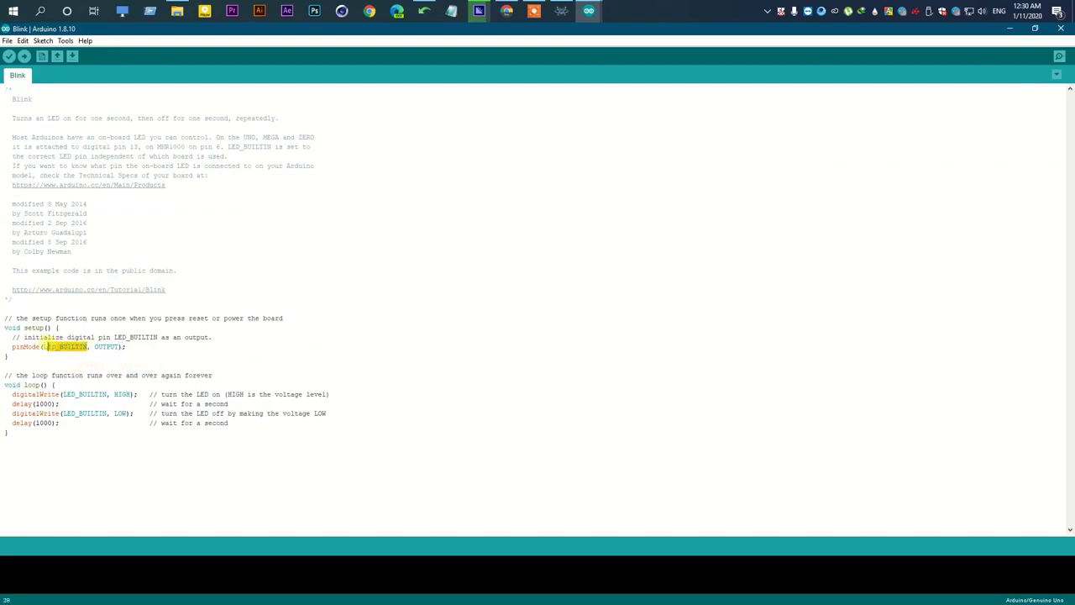
Replace LED_BUILTIN with 13 in the sketch's pinMode call and both digitalWrite calls.
key("BackSpace")
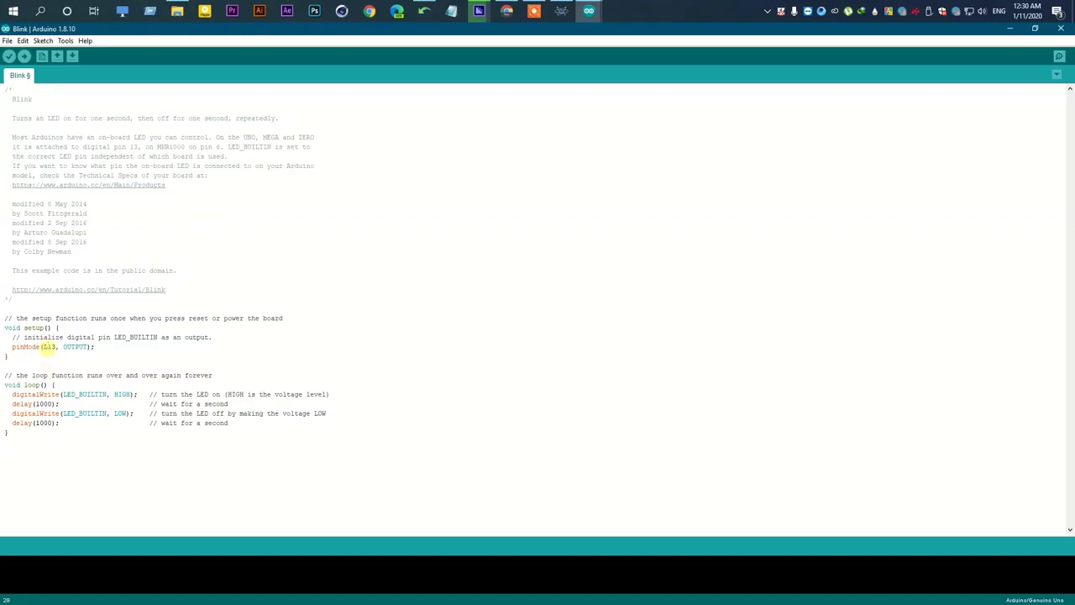
double_click(82, 394)
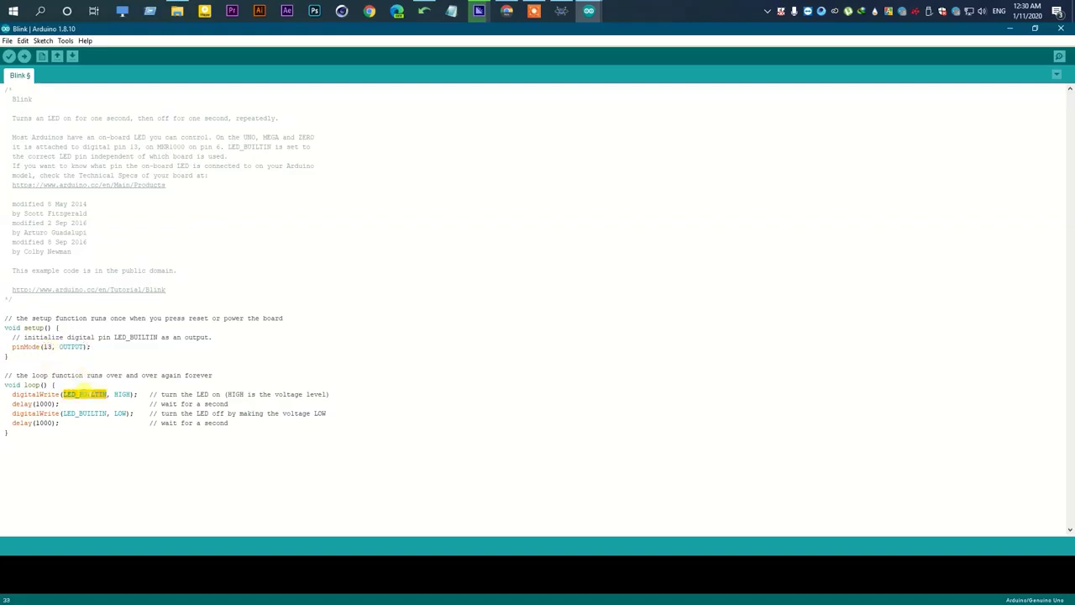
type("13")
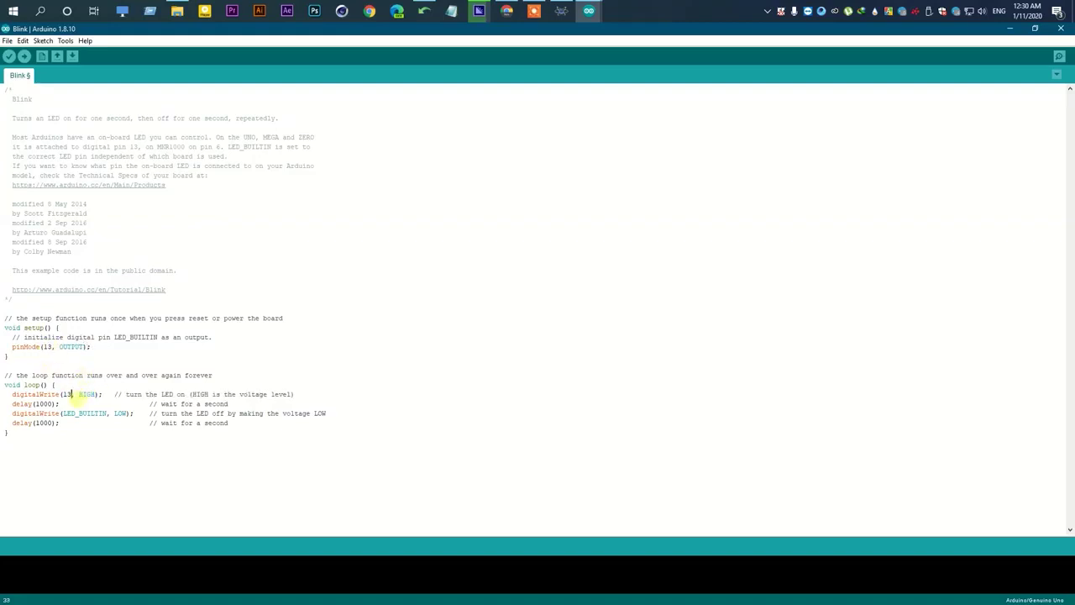
type("13")
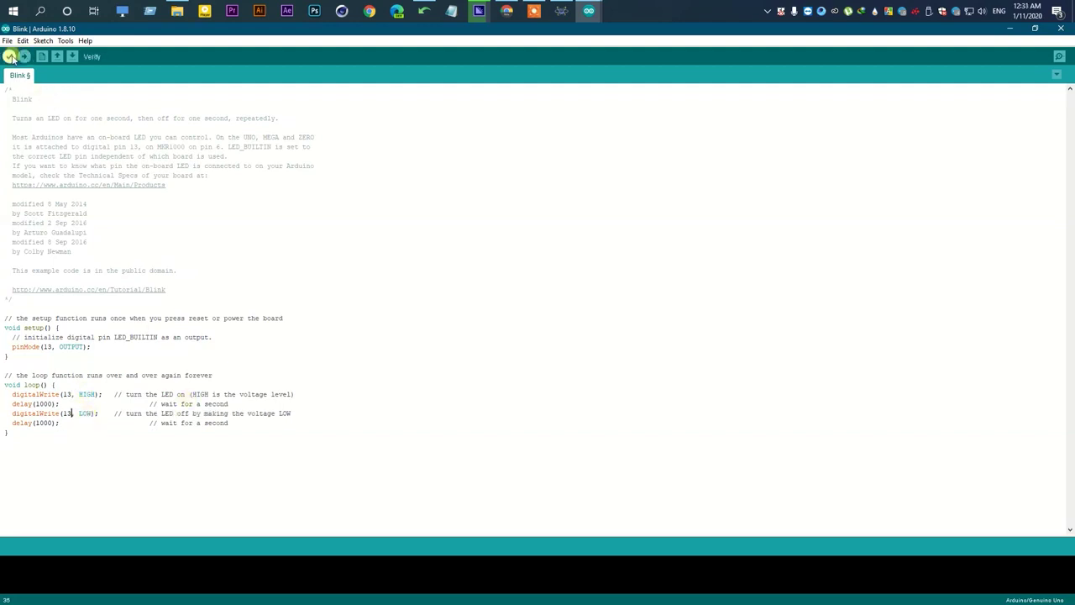
Verify the edited Blink sketch and export its compiled binary.
left_click(10, 56)
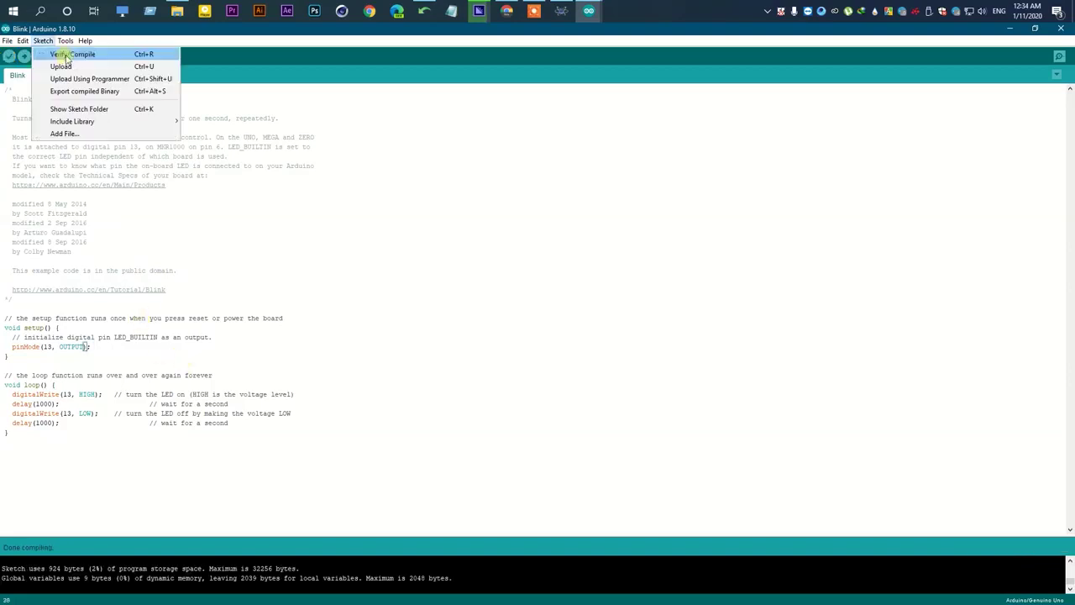
left_click(58, 50)
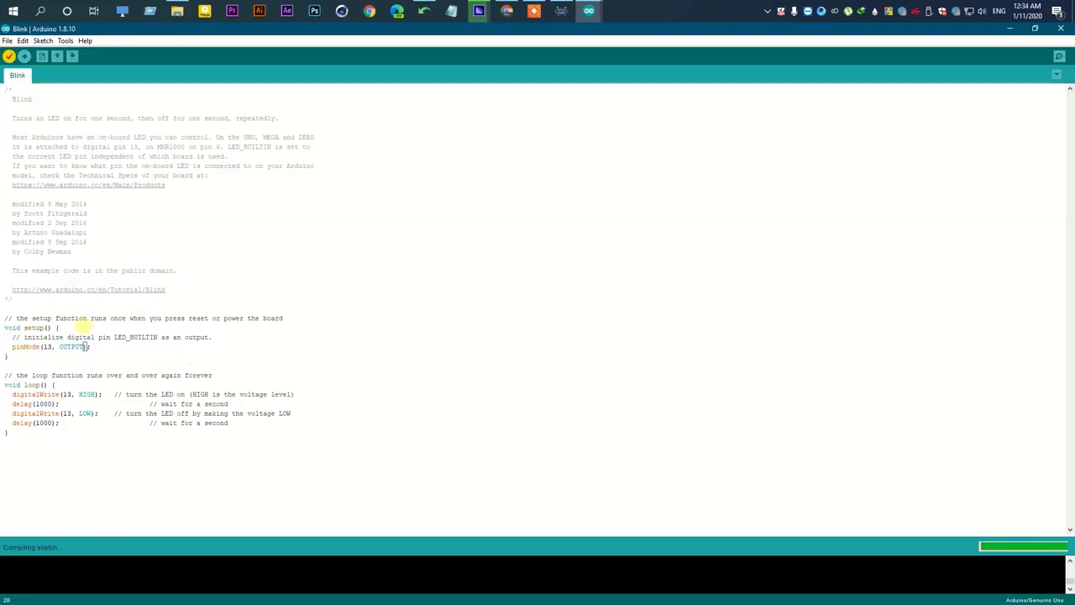
left_click(42, 40)
left_click(61, 90)
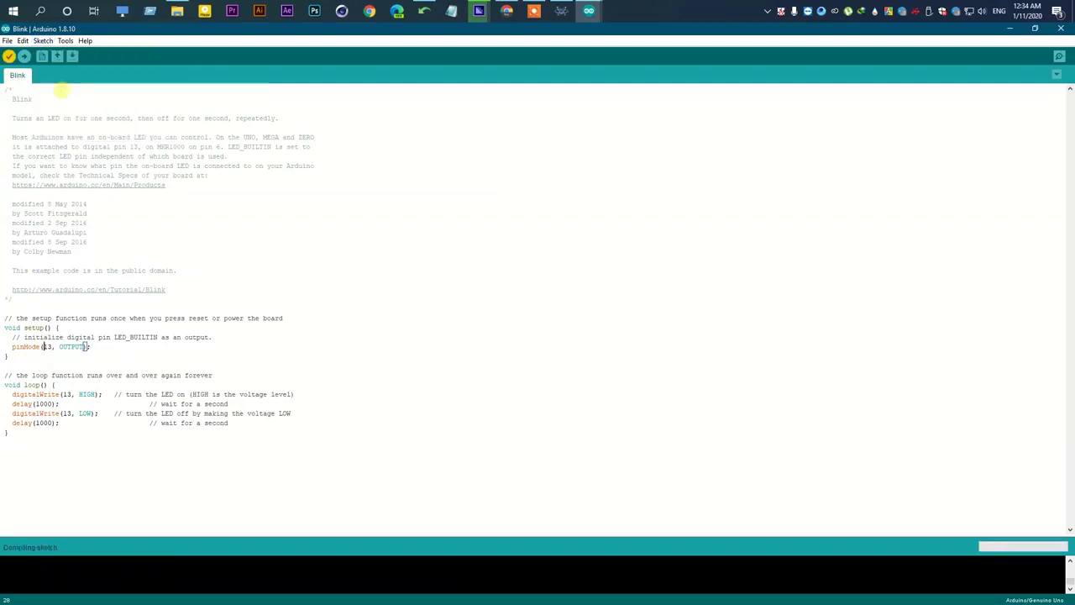
Save the sketch as Blink in the Arduino folder of the Documents library.
left_click(8, 42)
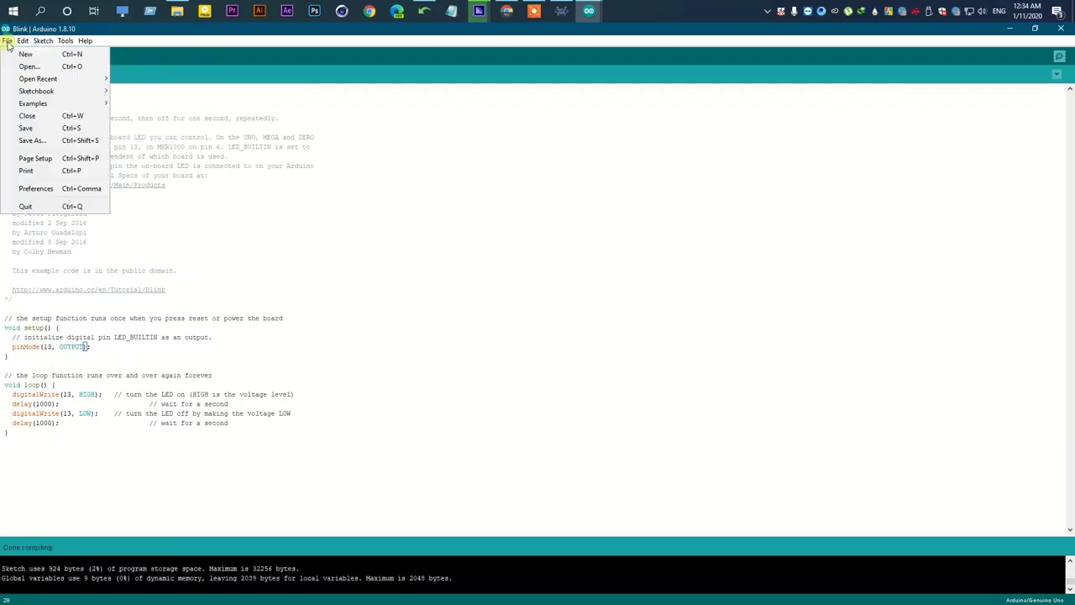
left_click(33, 141)
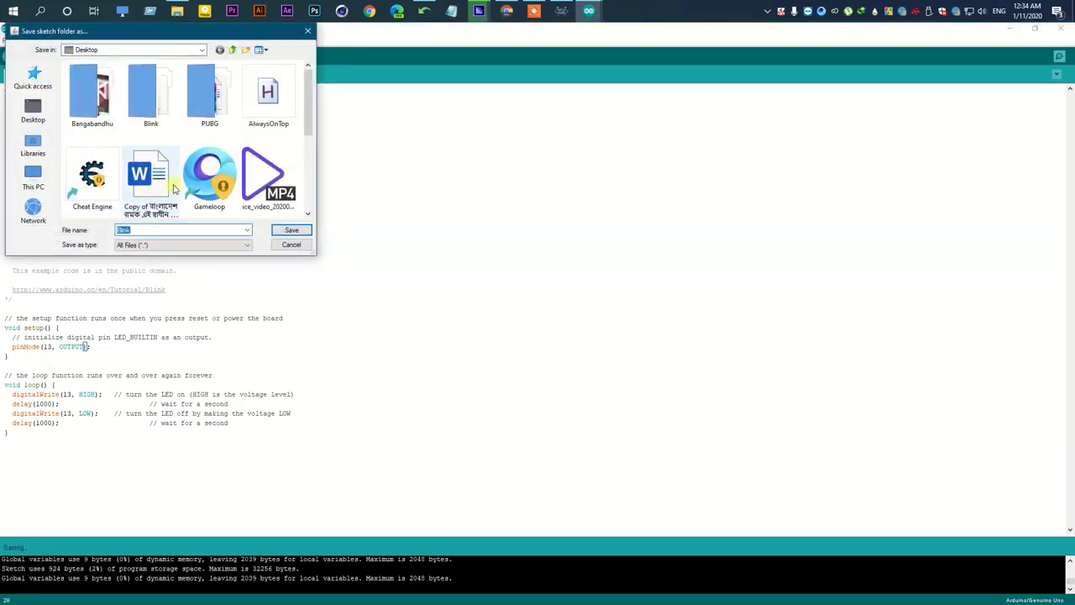
scroll(149, 173, "down", 5)
left_click(37, 126)
left_click(33, 144)
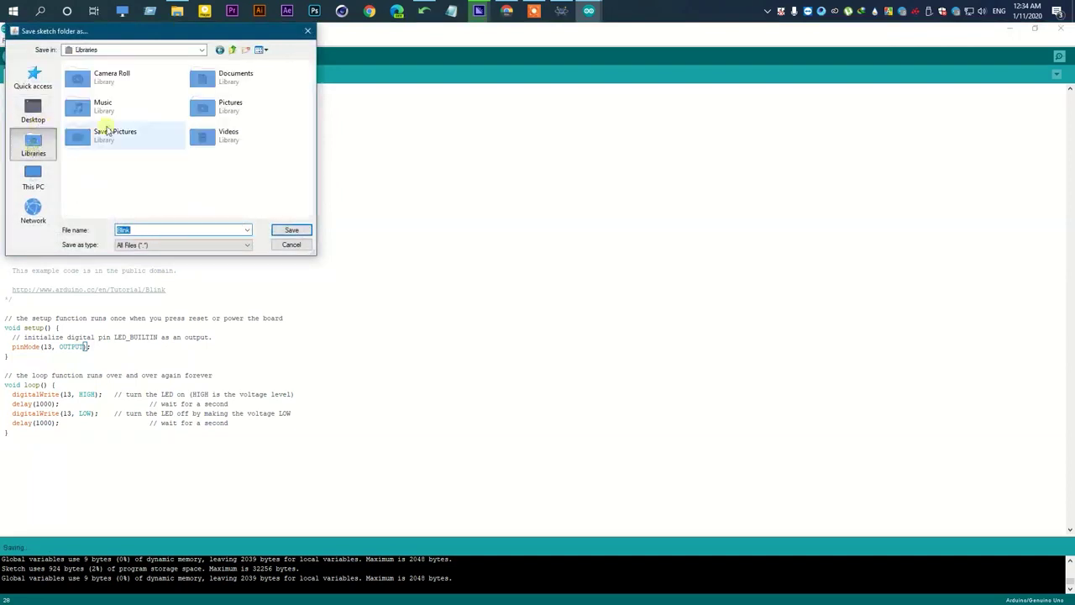
double_click(220, 86)
double_click(112, 99)
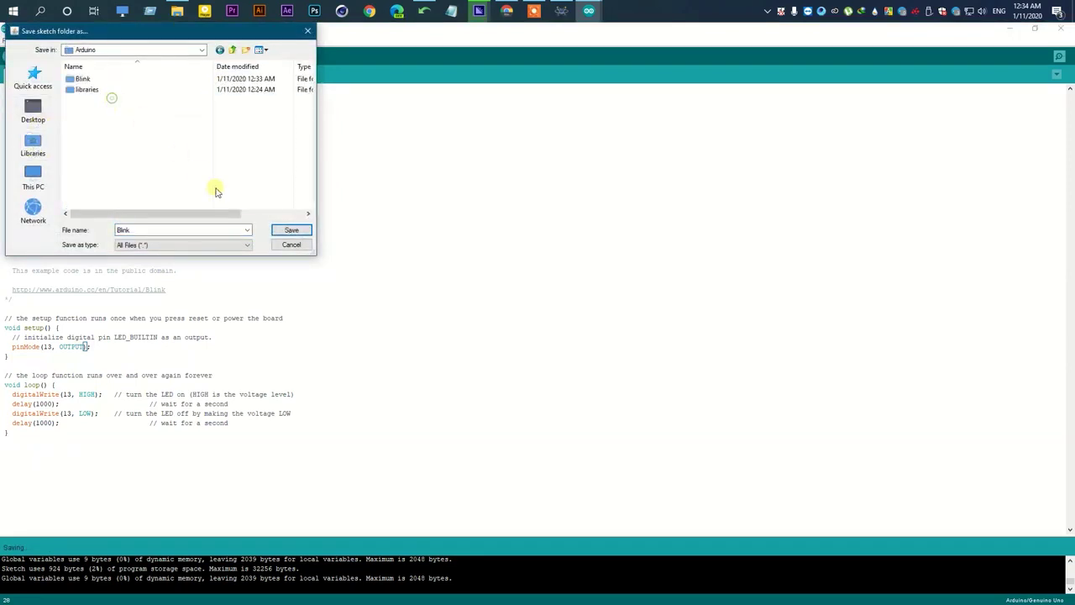
left_click(282, 227)
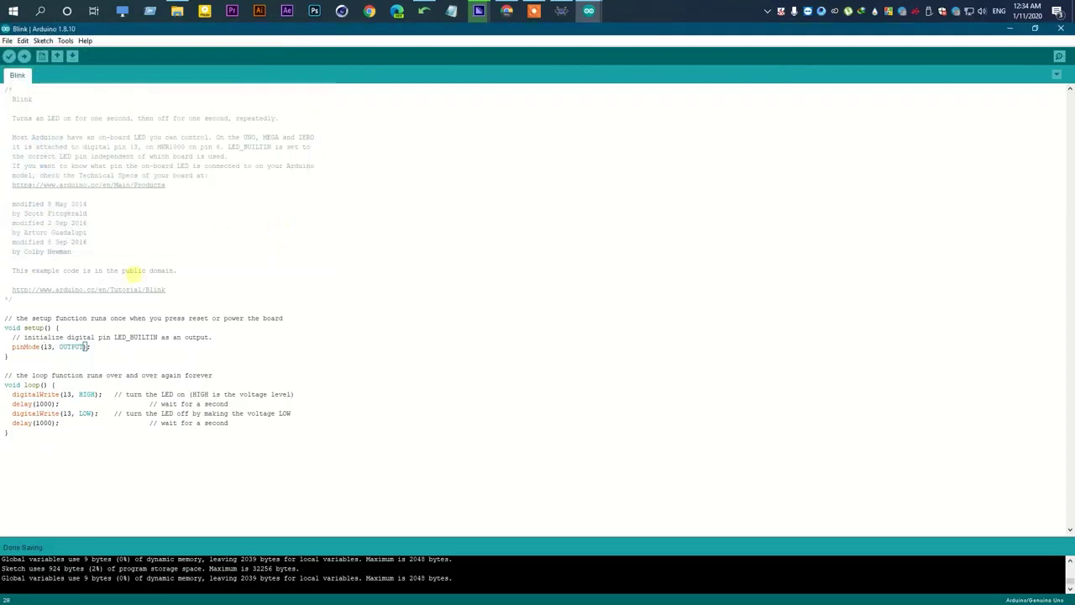
Export the compiled binary of the newly saved Blink sketch and compile it once more.
left_click(43, 40)
left_click(84, 90)
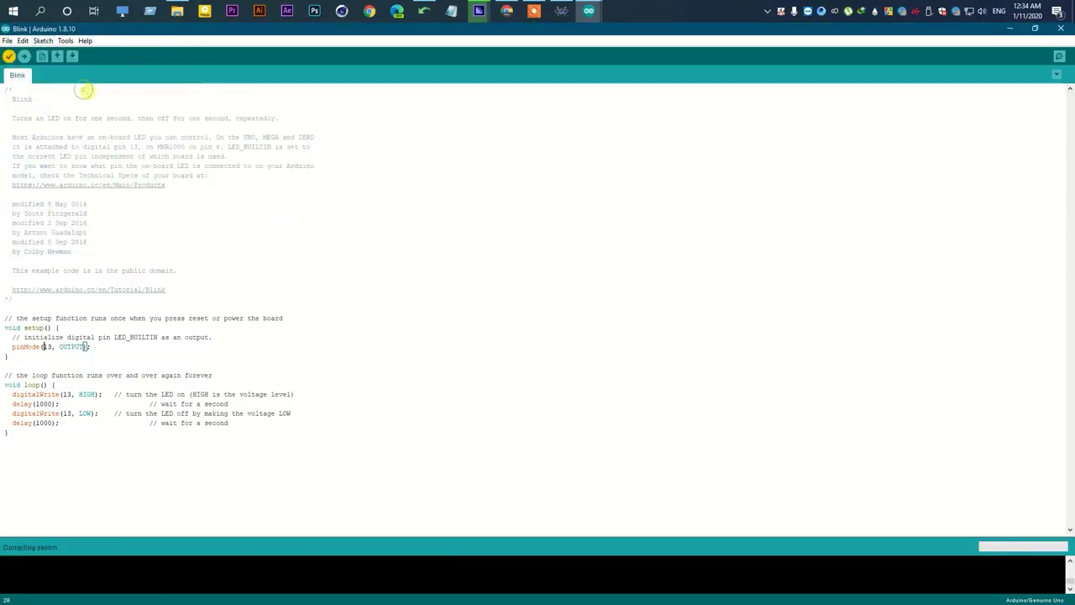
left_click(8, 56)
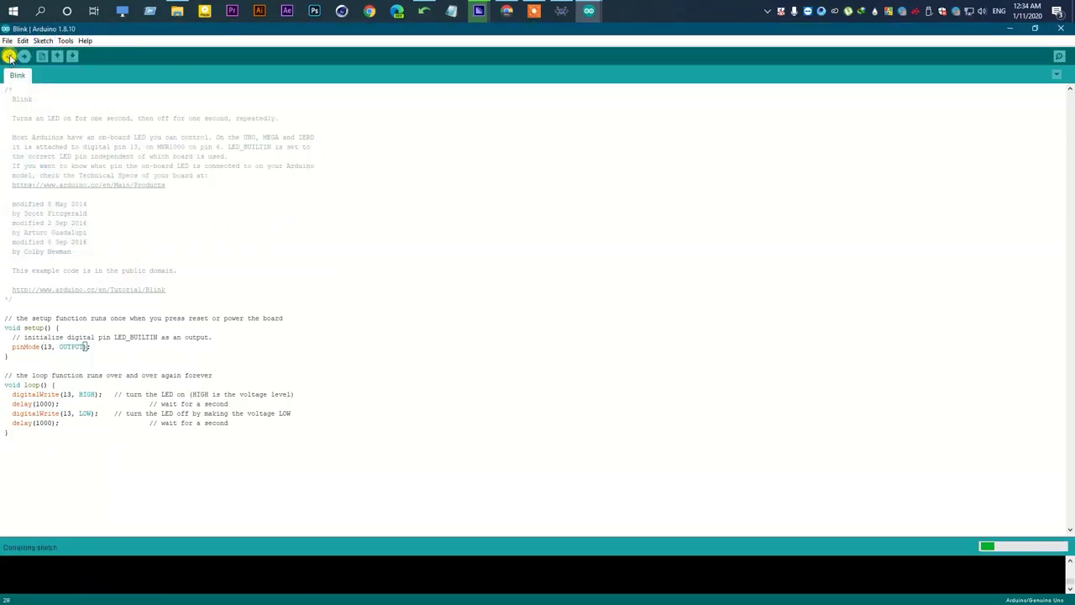
scroll(204, 569, "up", 1)
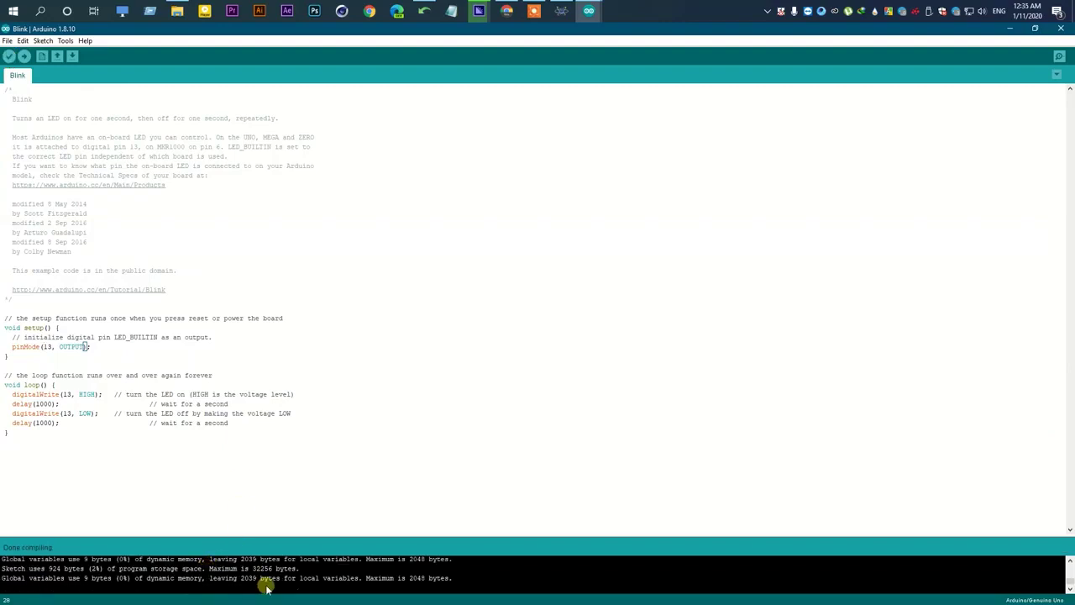
Switch to Proteus and assign Blink.ino.standard.hex from the Arduino Blink folder as the Simulino Uno's program file.
left_click(561, 10)
left_click(664, 160)
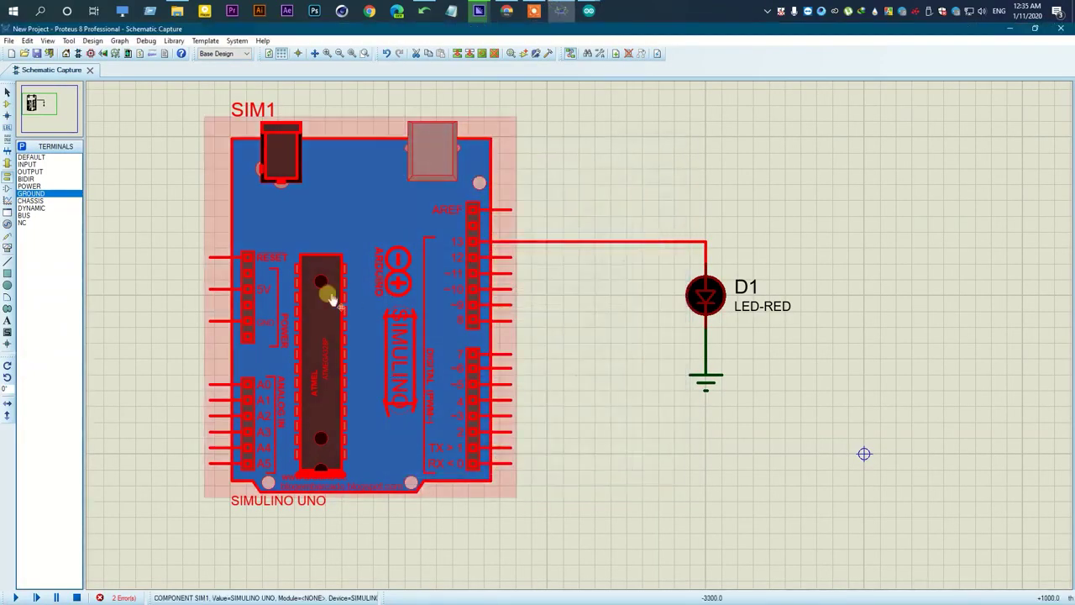
double_click(314, 291)
left_click(578, 218)
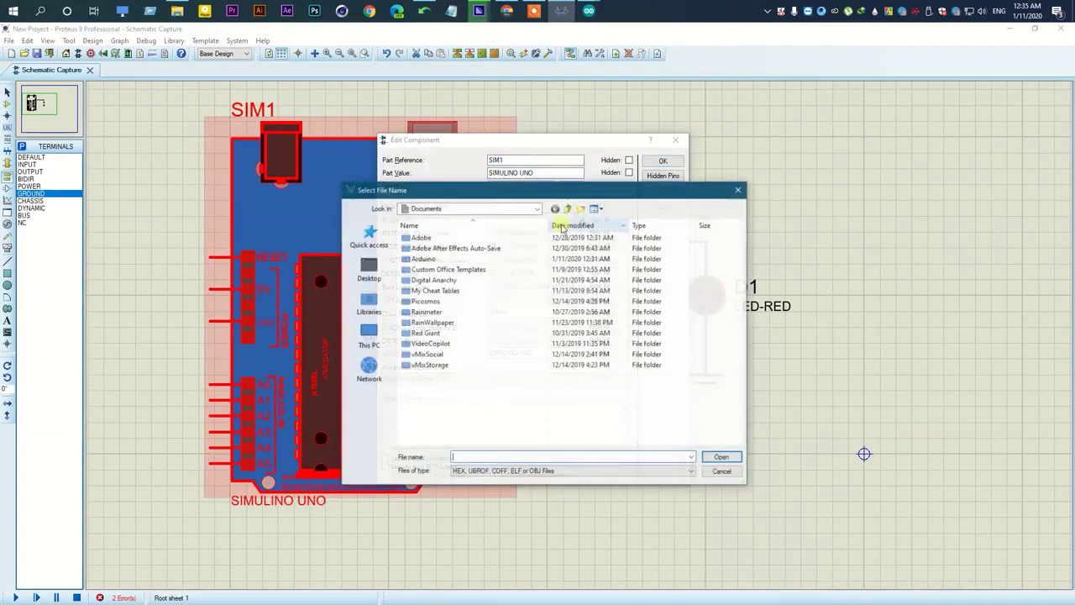
double_click(432, 257)
double_click(437, 239)
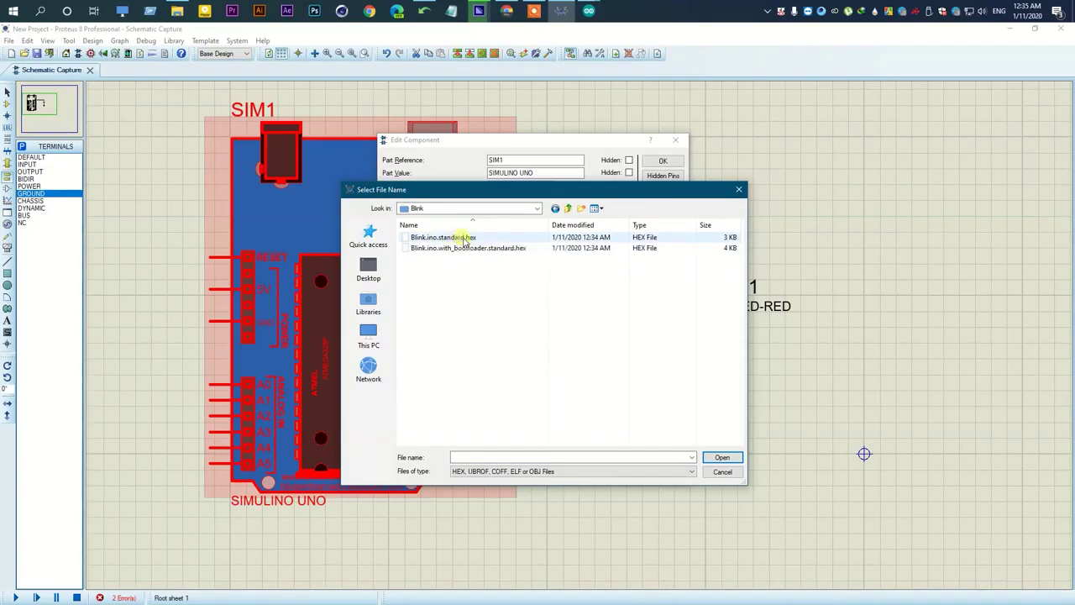
double_click(463, 238)
left_click(661, 160)
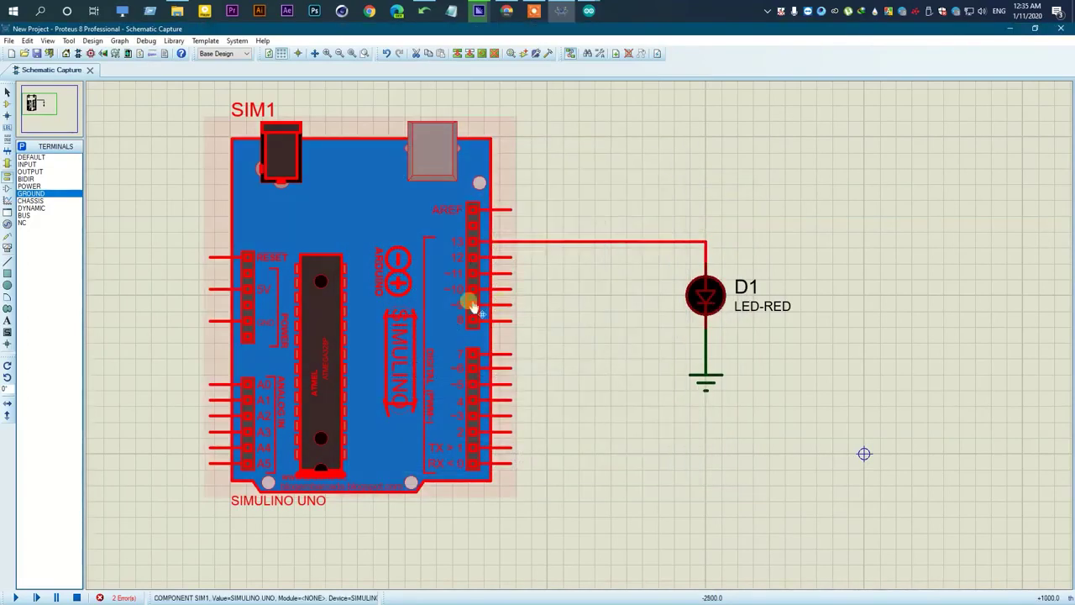
Run the simulation of the Simulino Uno LED circuit.
left_click(148, 41)
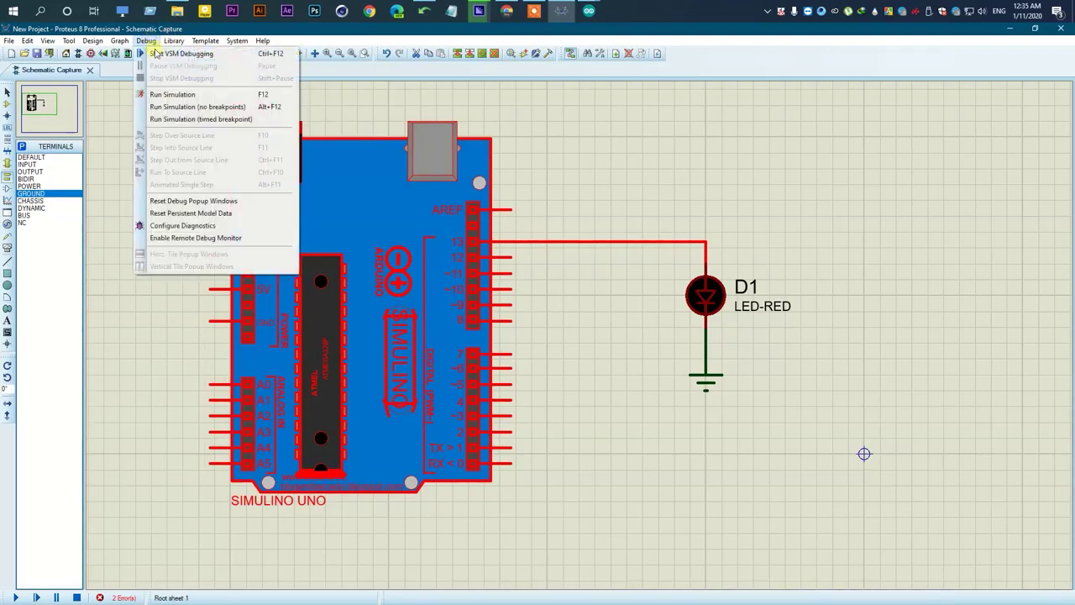
left_click(186, 98)
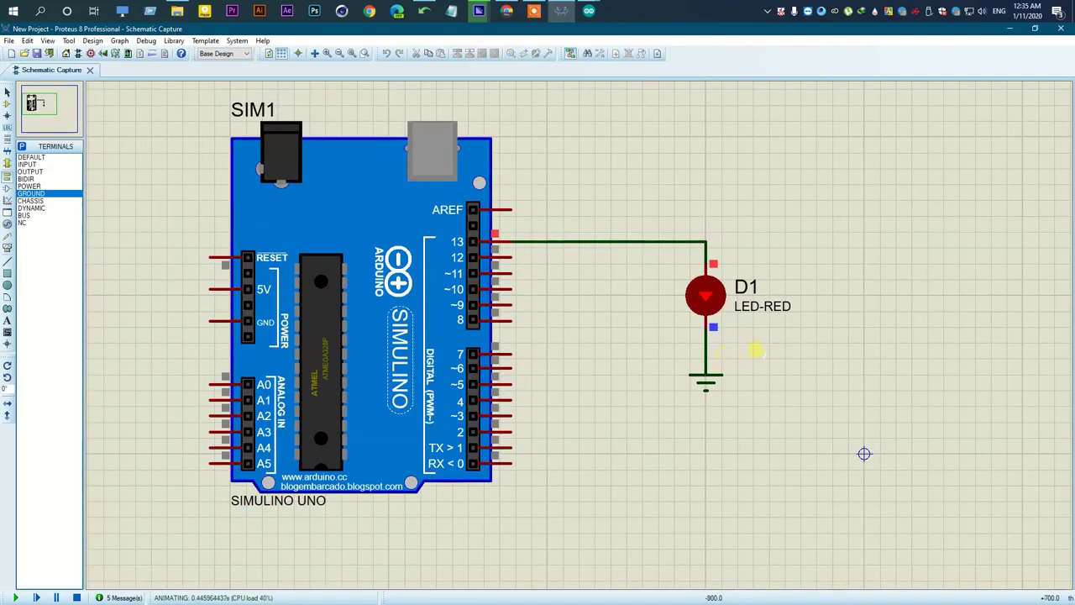